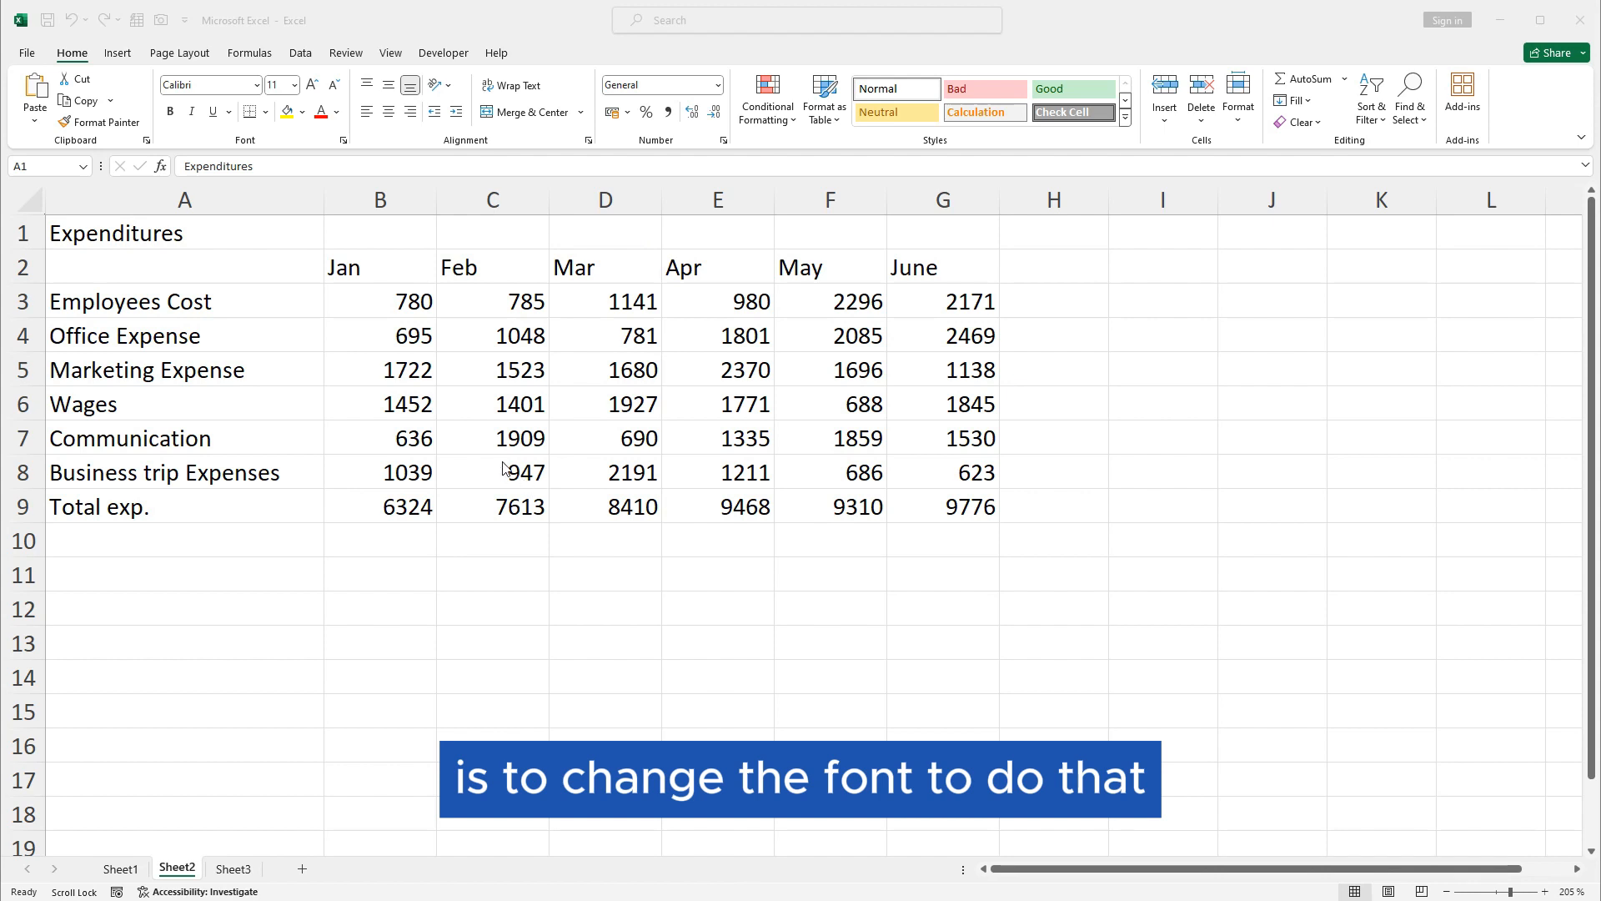
- Change the font of the month headings in B2:G2 to Arial Black
click(360, 268)
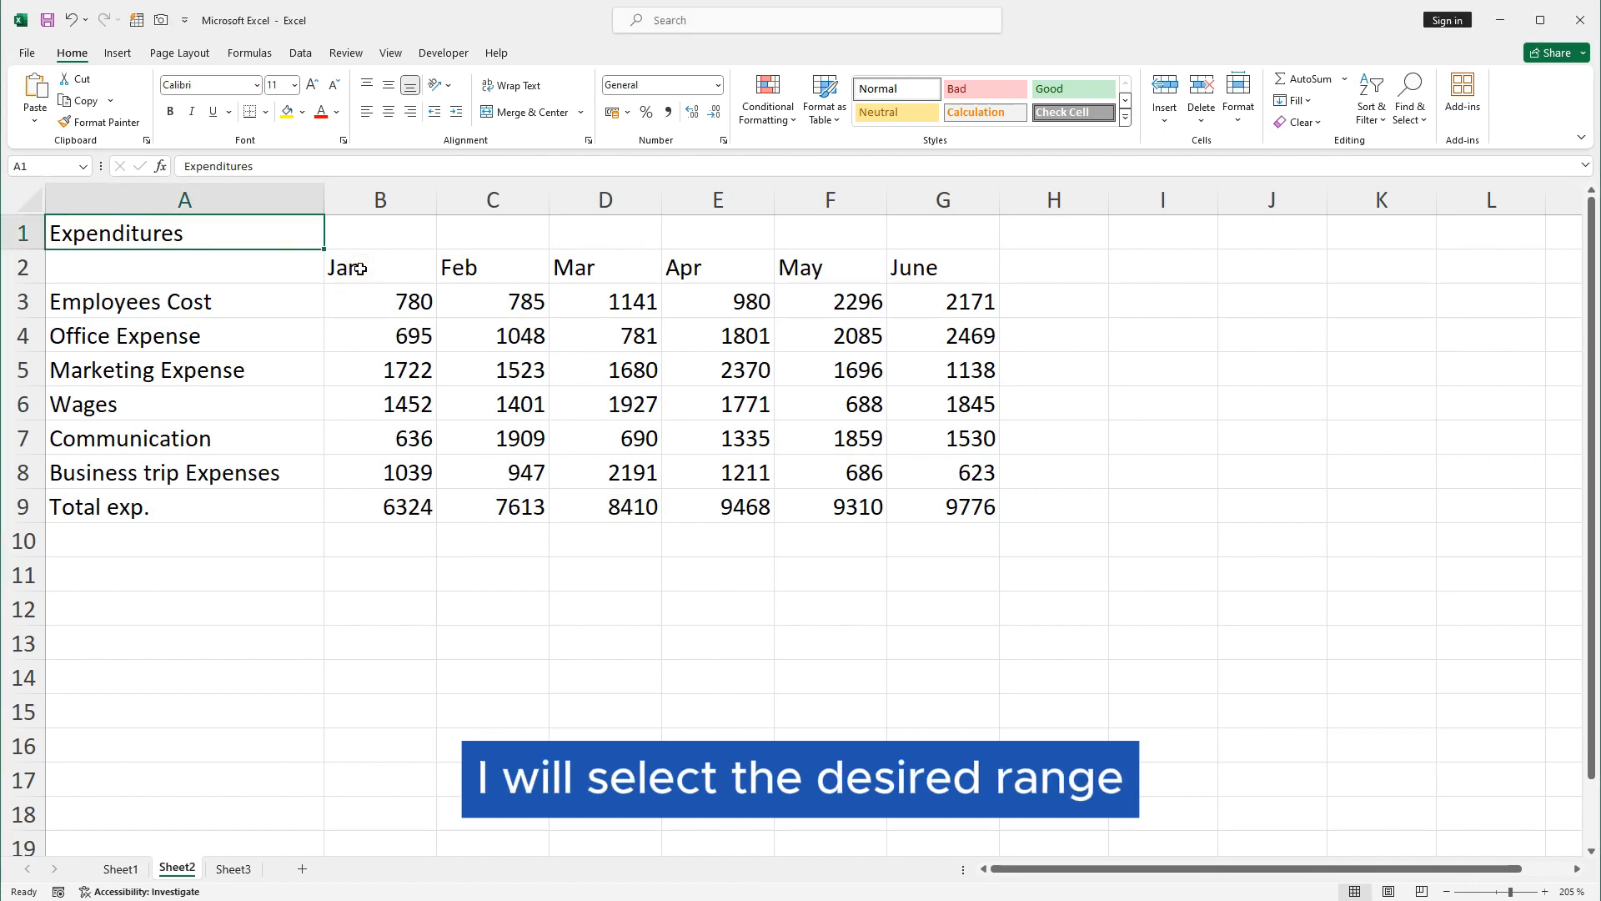
drag(358, 266, 926, 258)
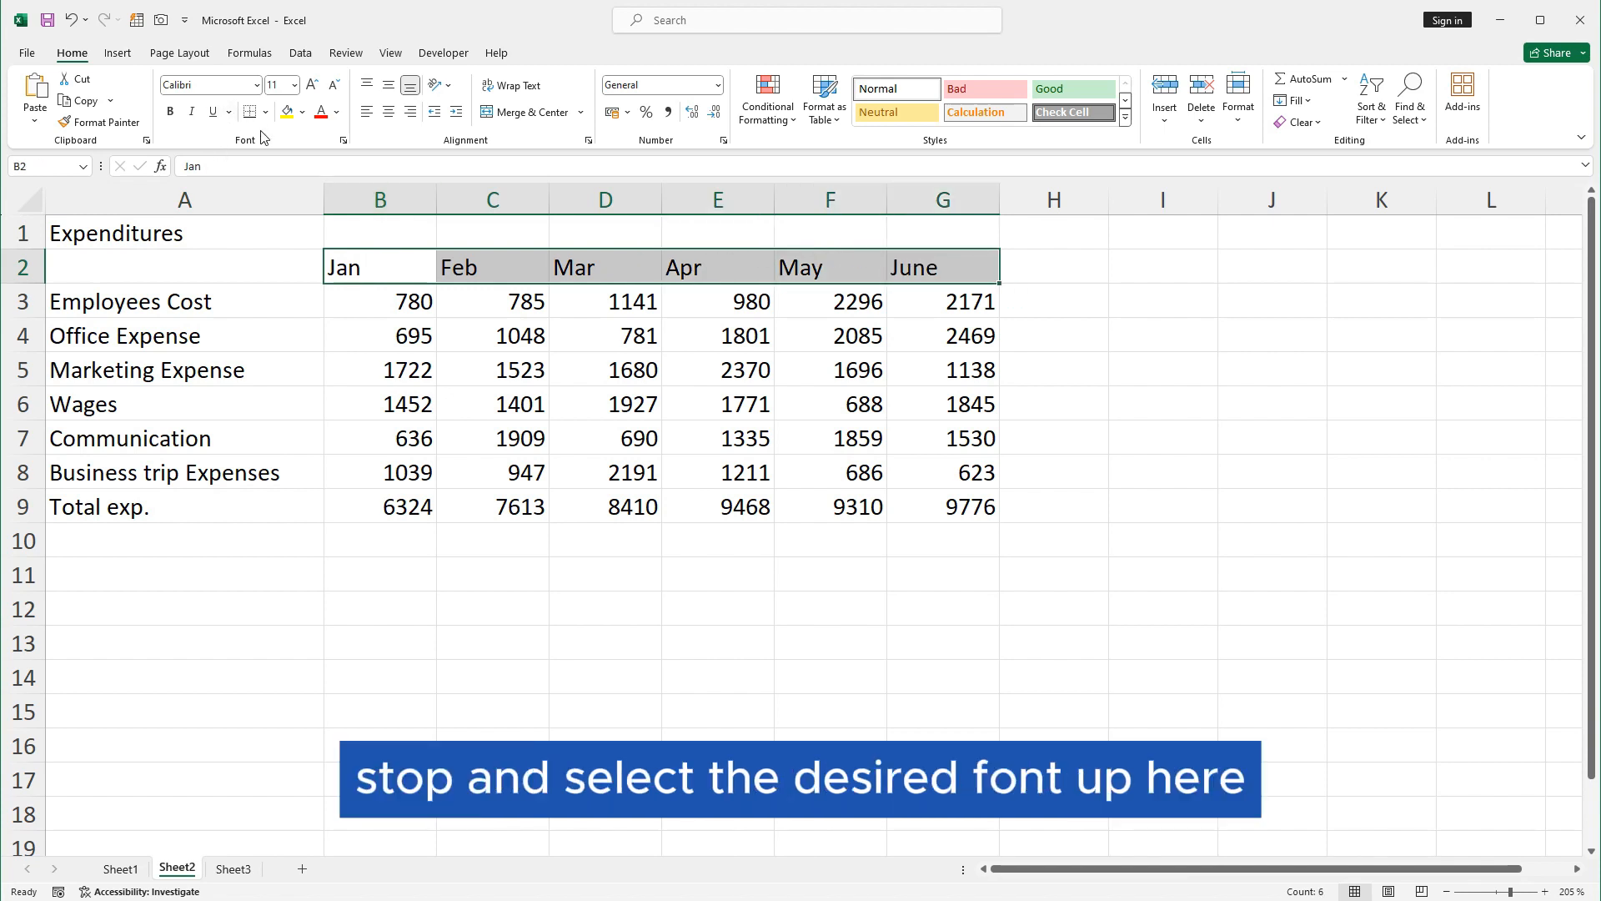
click(257, 85)
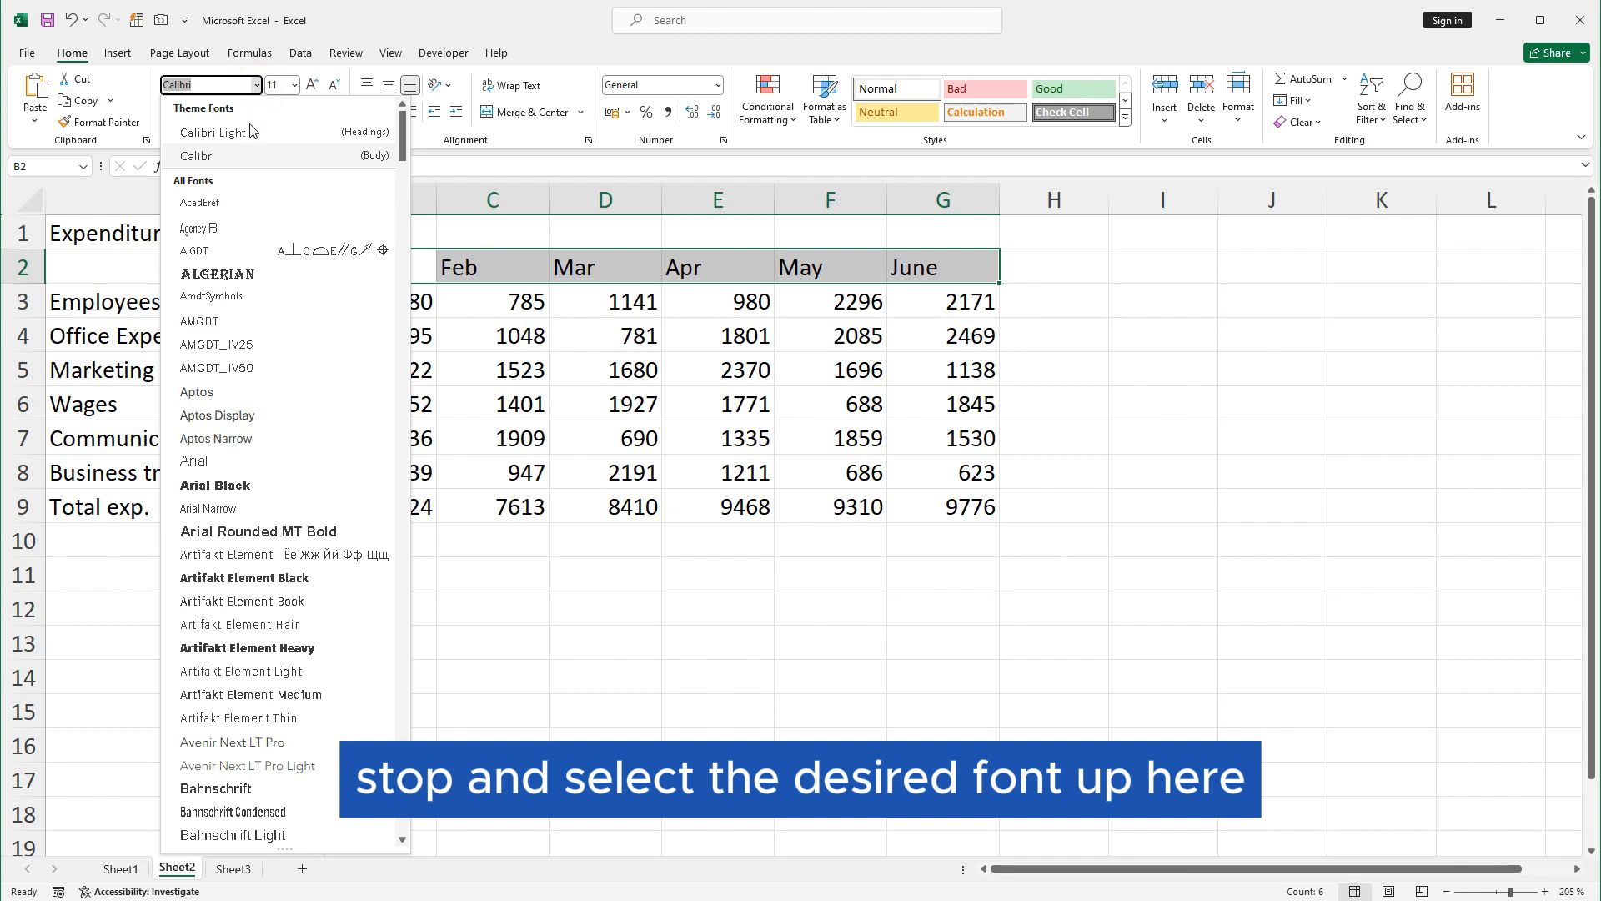
click(219, 486)
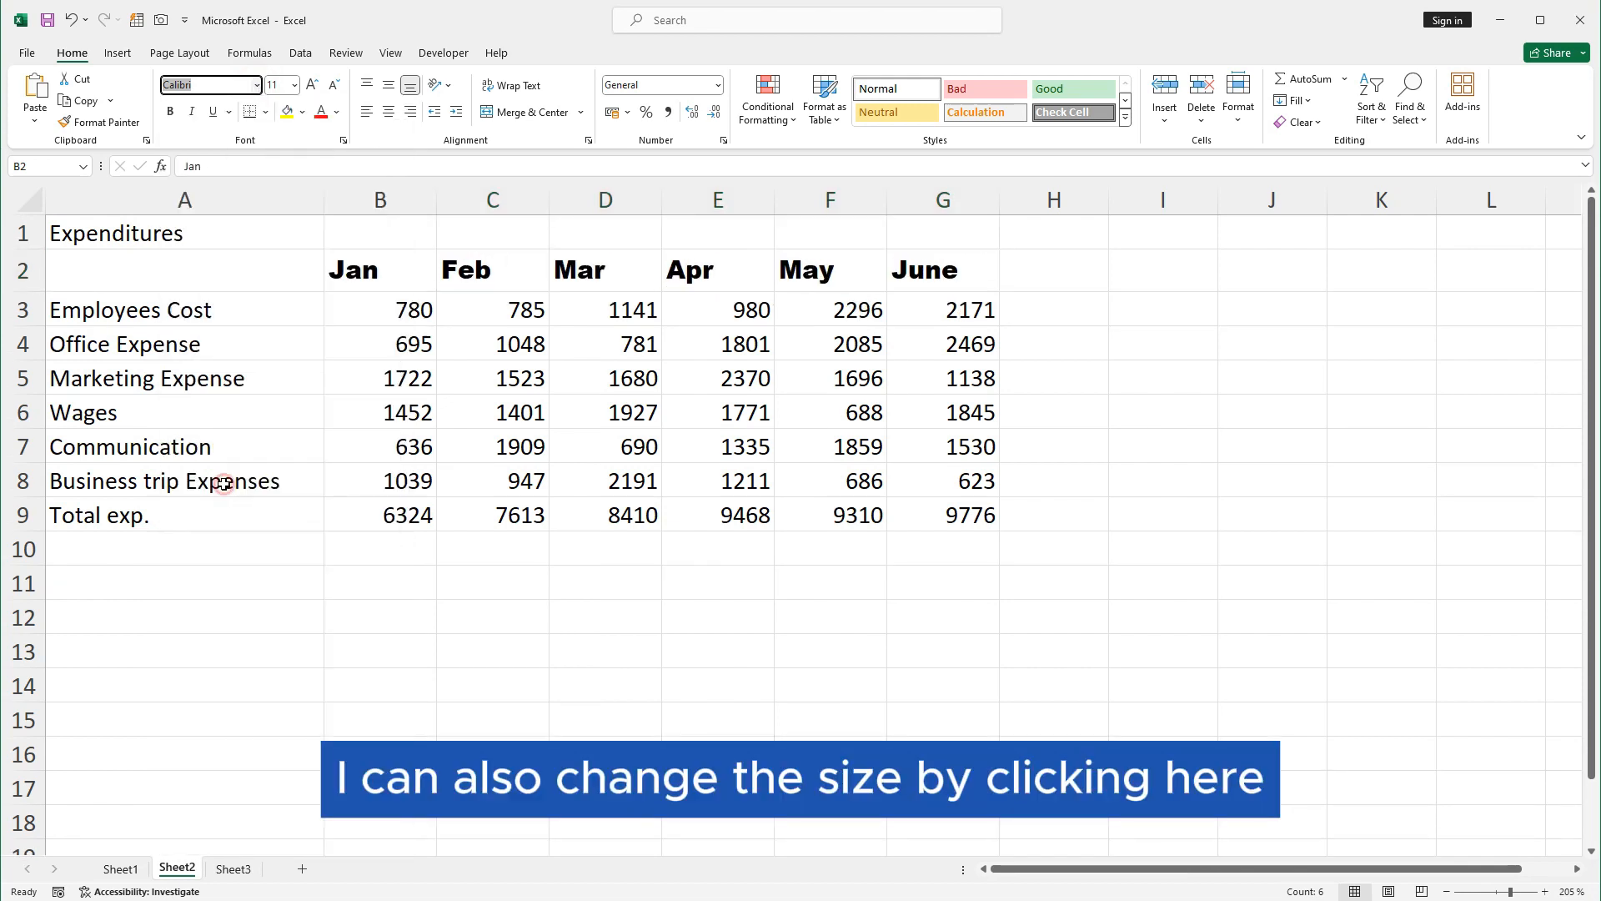
- Enlarge the month headings to font size 16 and shrink them back to size 11
click(295, 86)
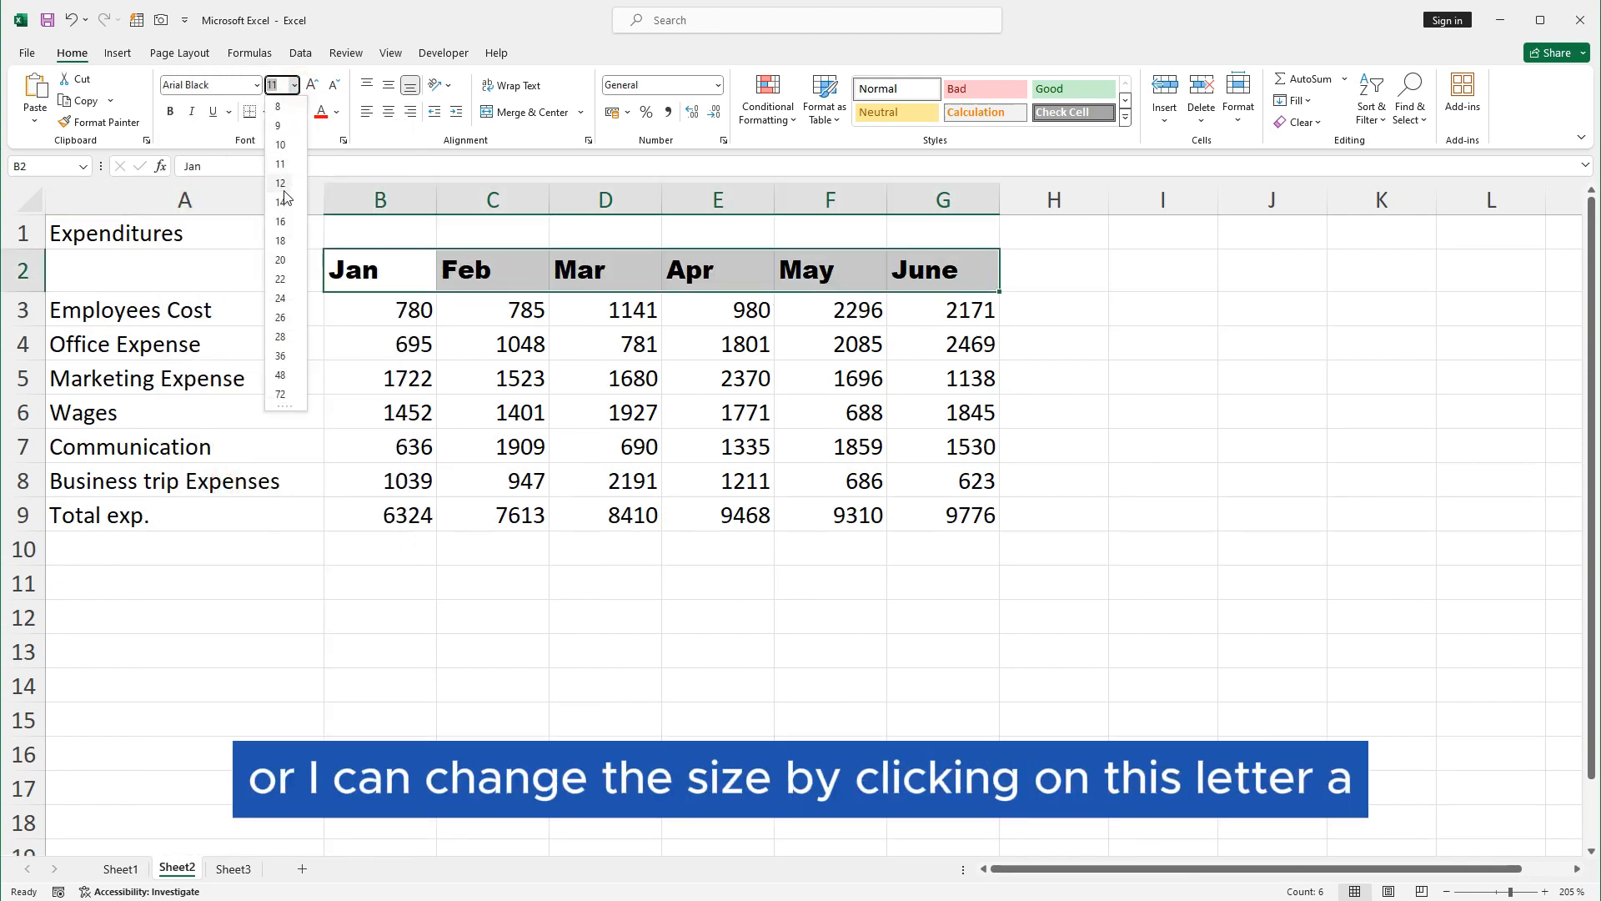
click(280, 221)
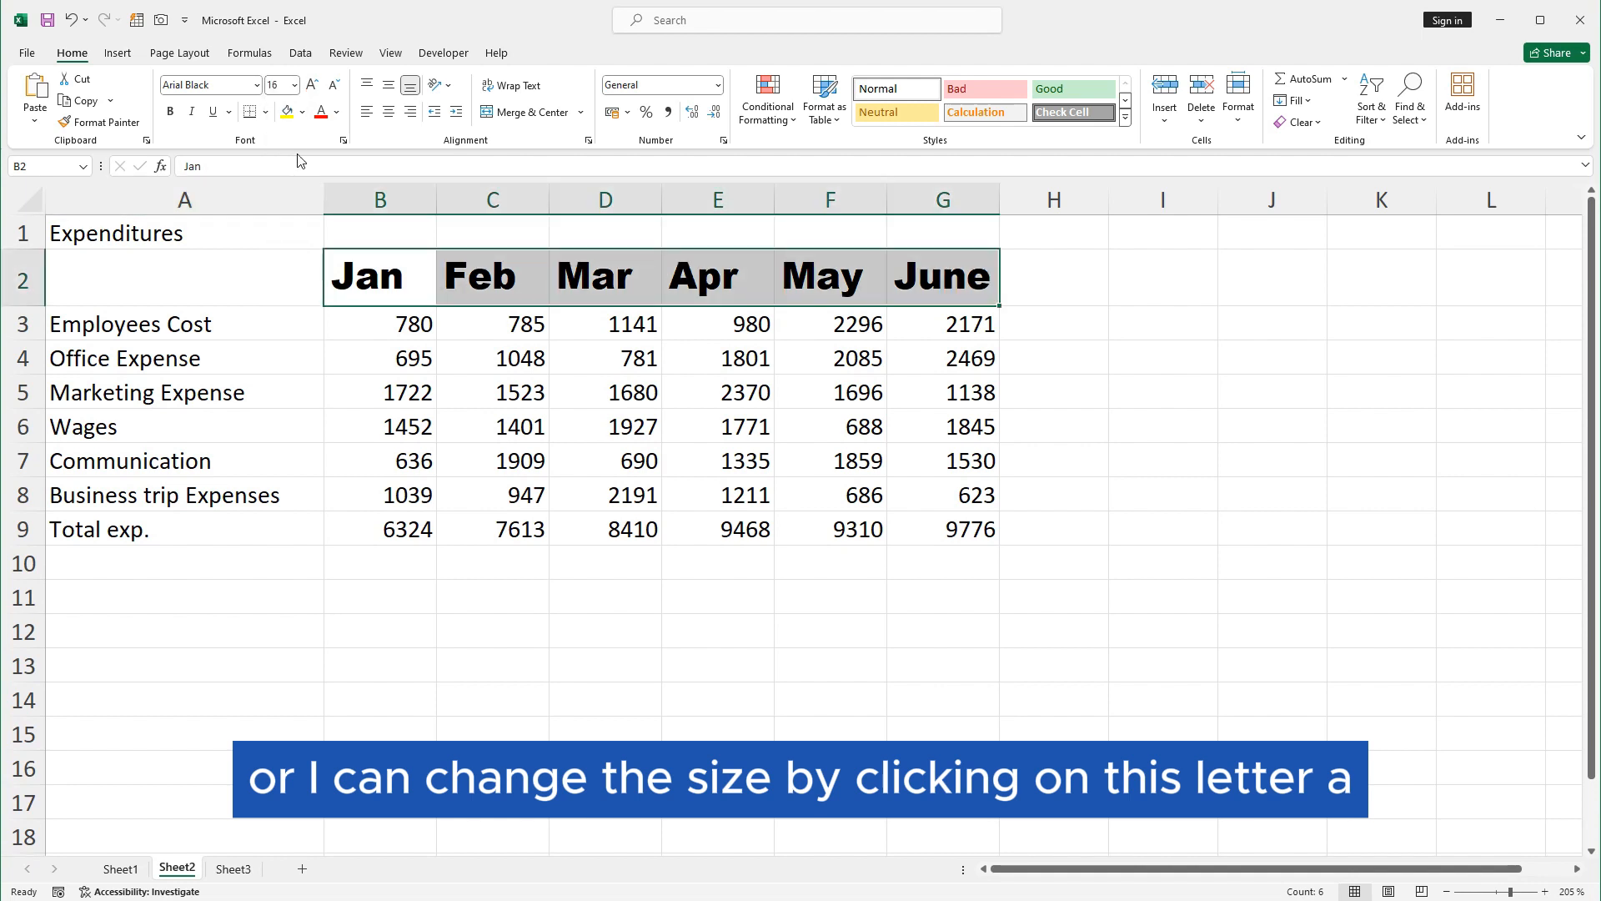
click(333, 86)
click(333, 86)
click(334, 86)
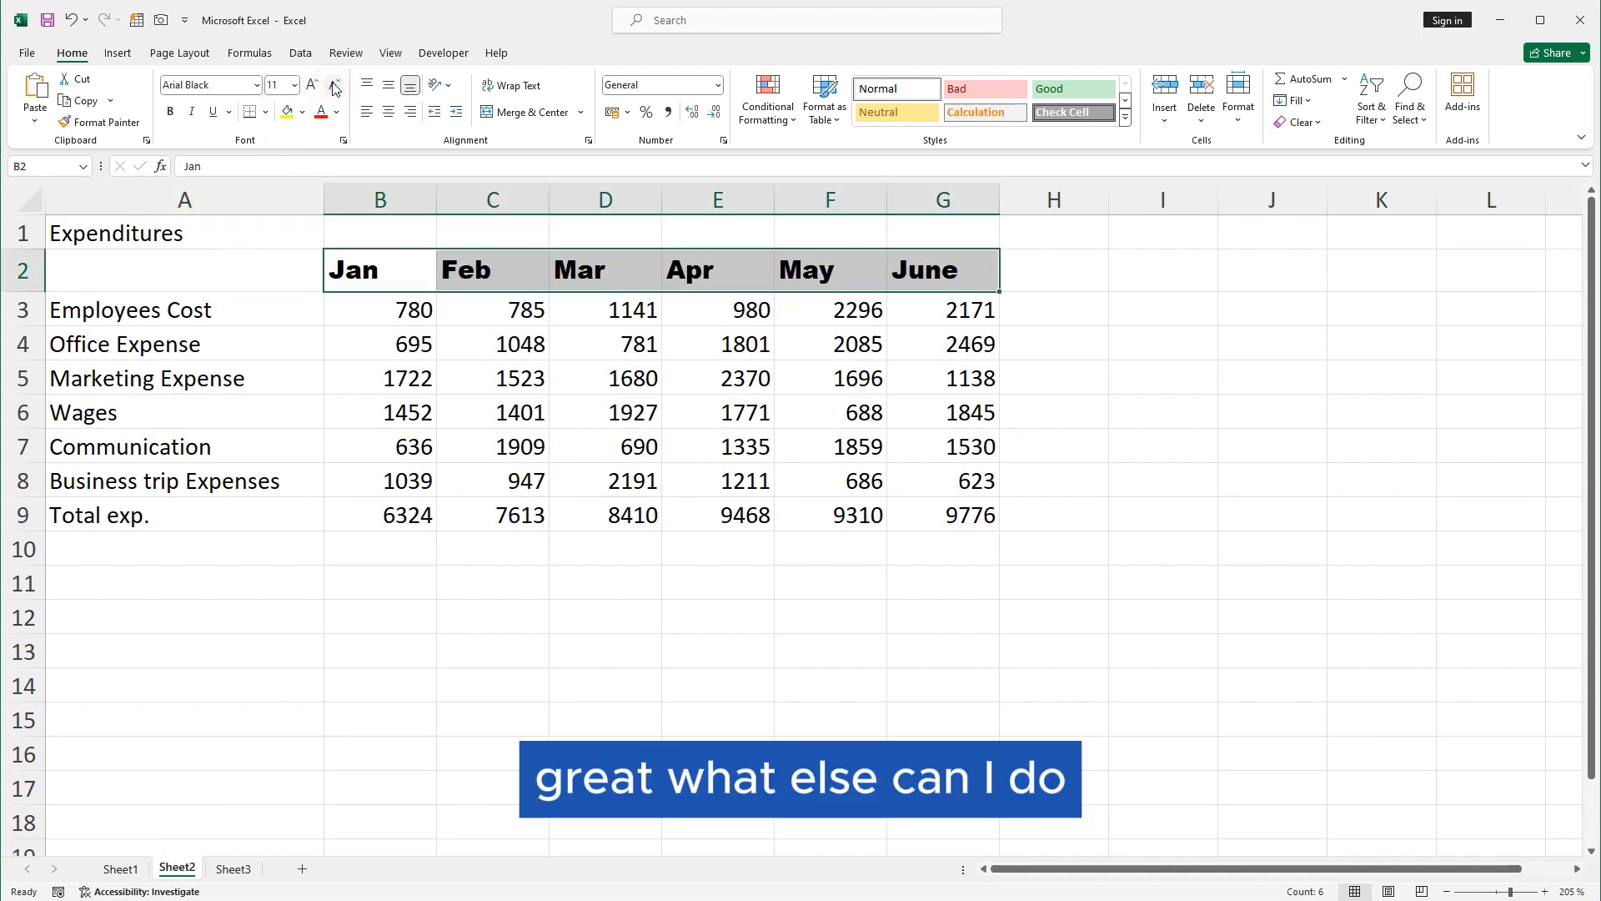
click(419, 367)
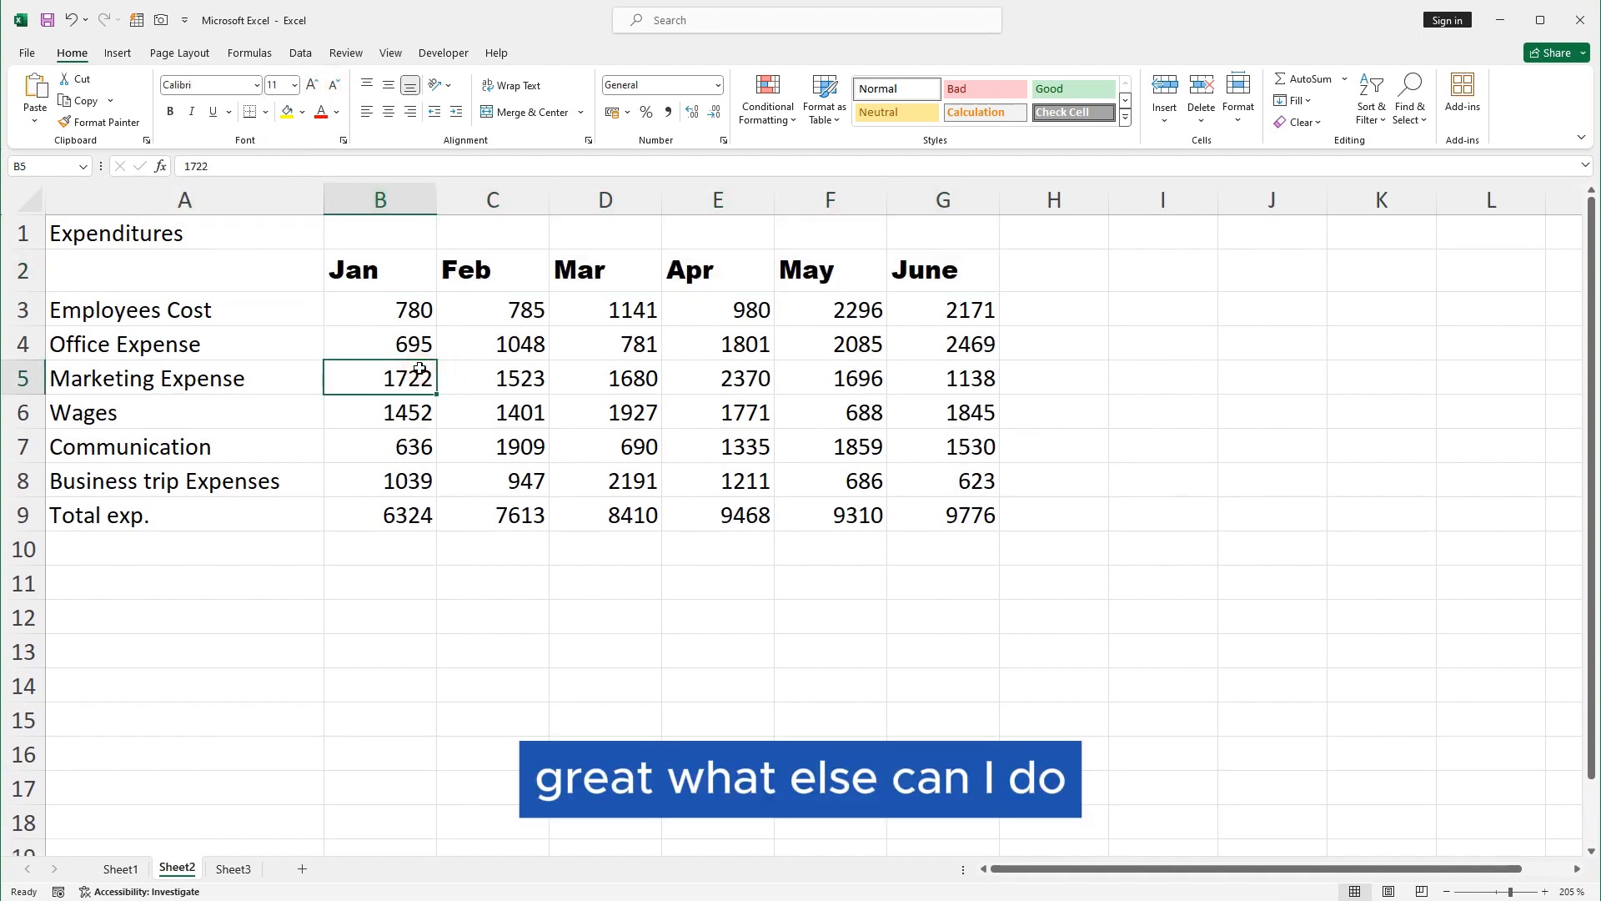
- Fill the expense labels in A3:A9 with the standard light blue background color
drag(279, 304, 255, 514)
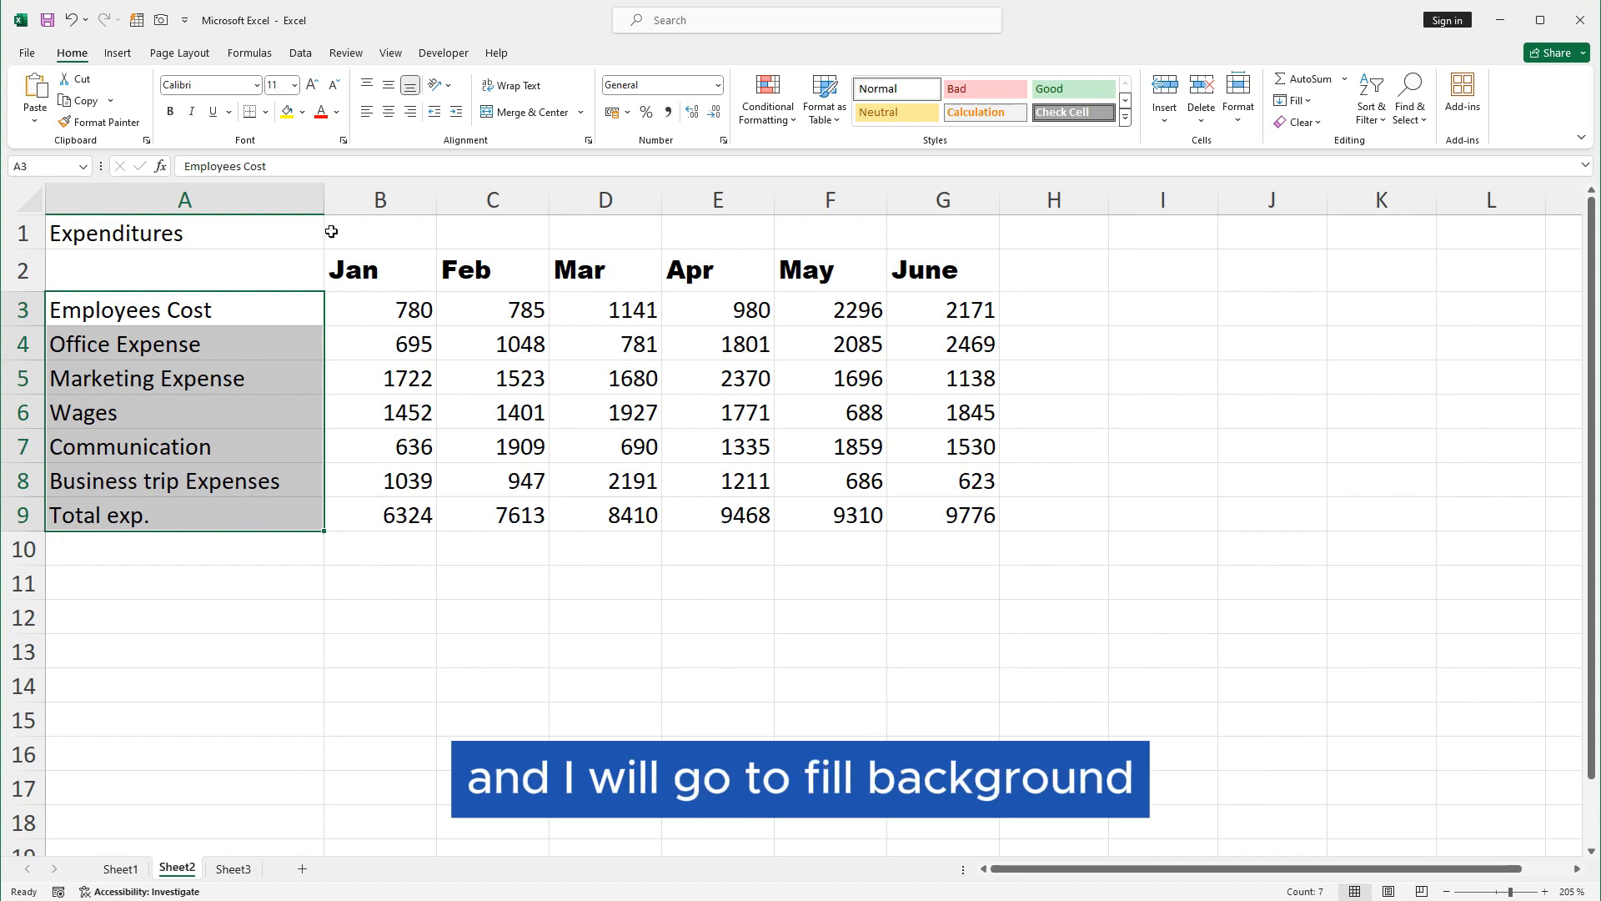
click(302, 112)
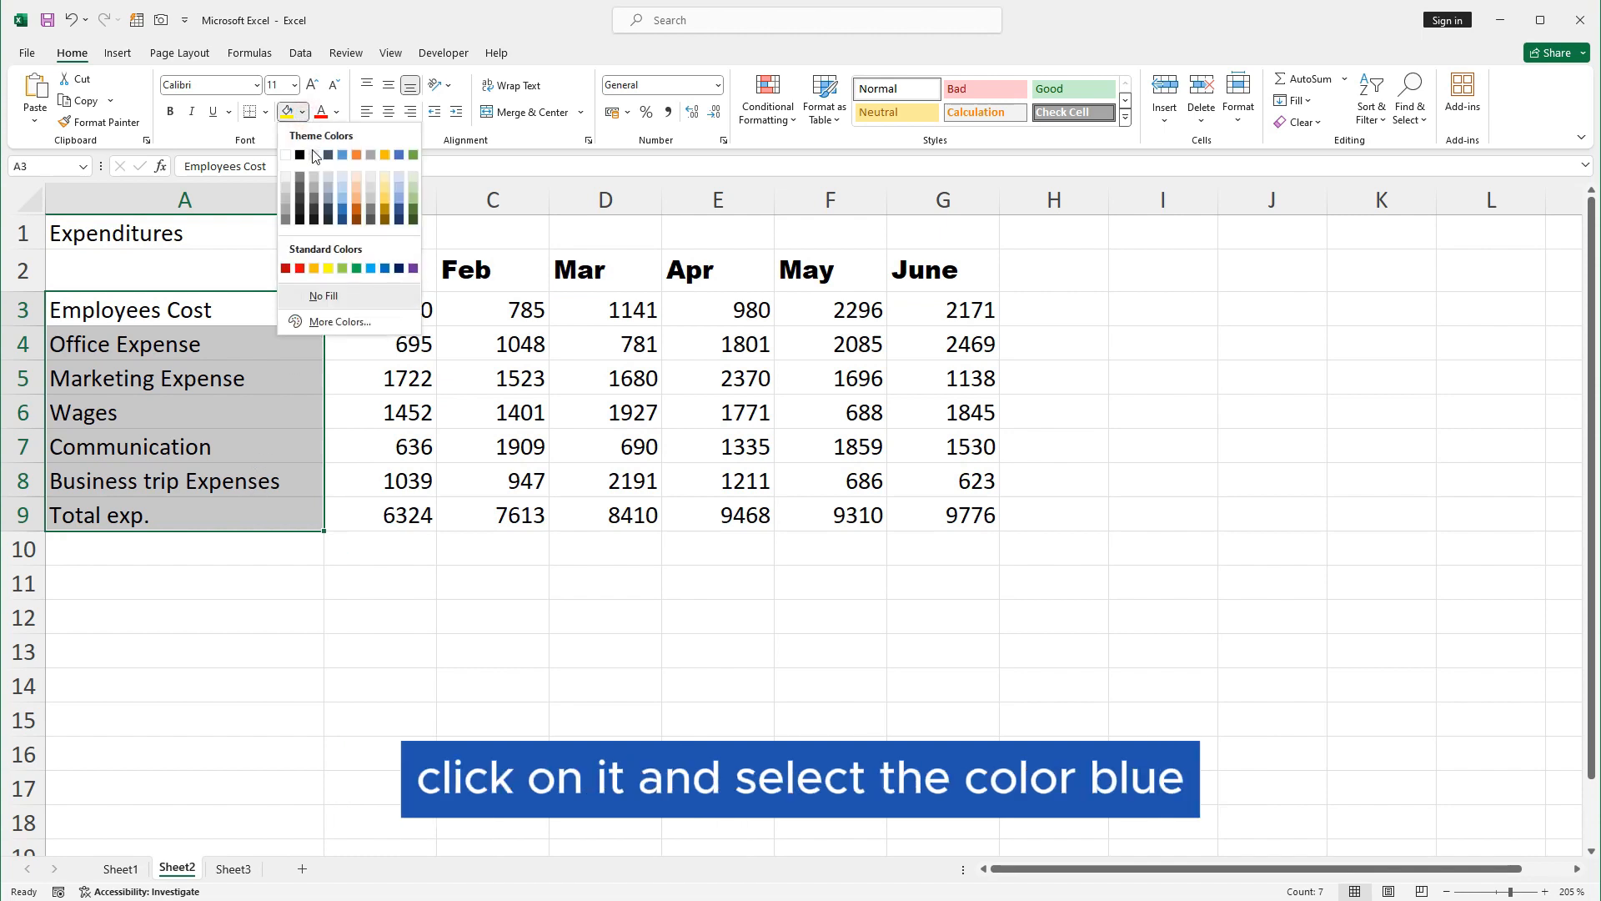
click(372, 268)
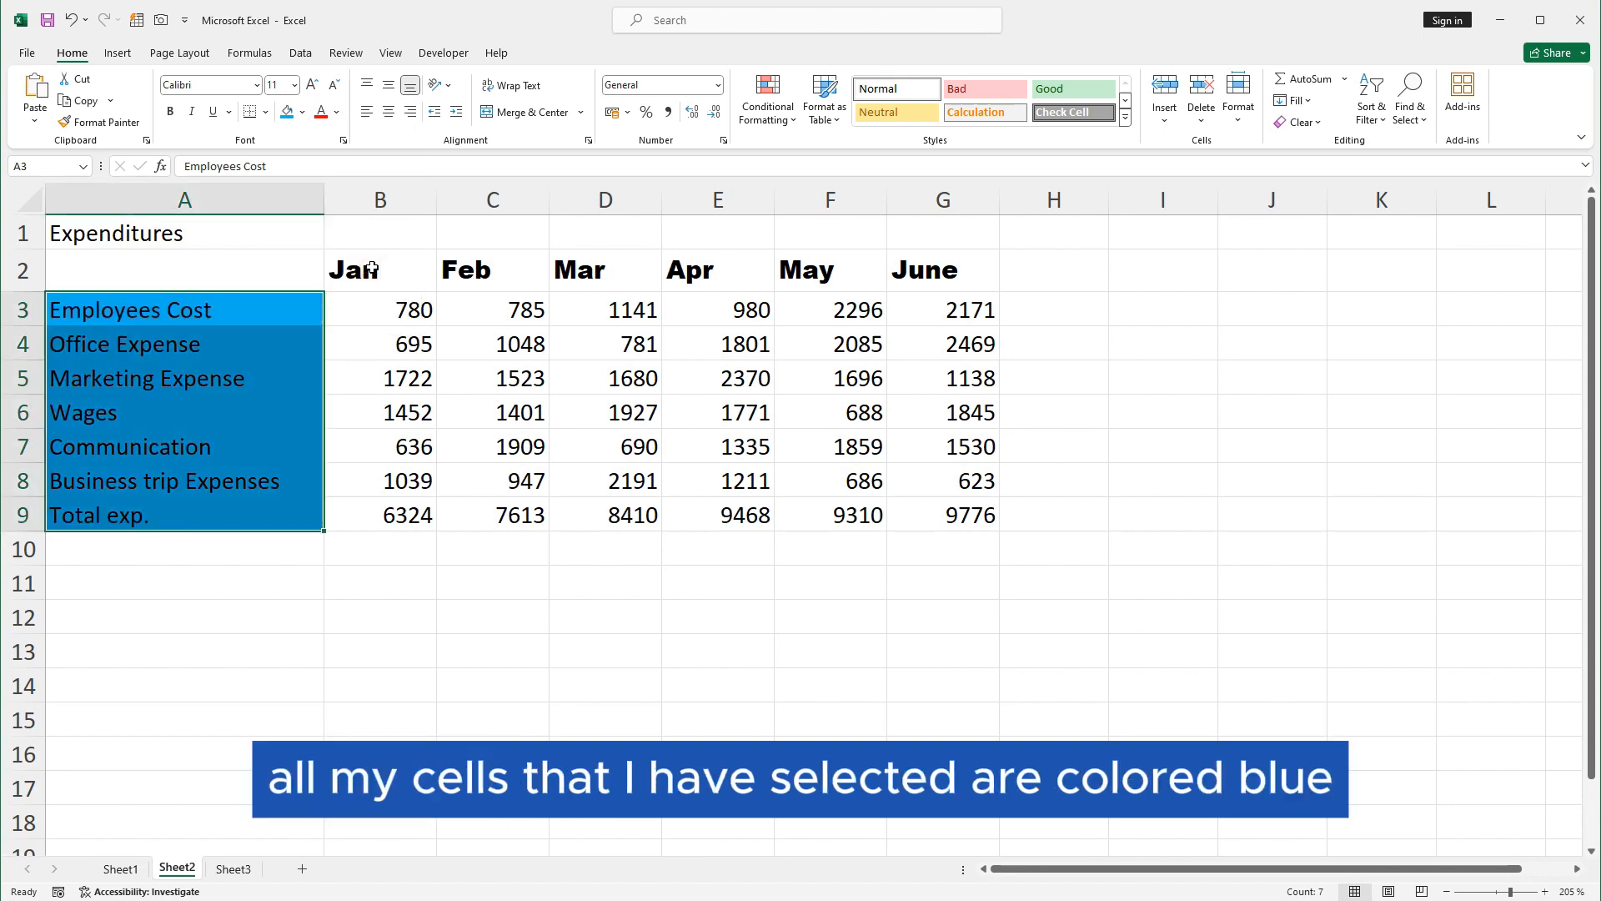
click(245, 575)
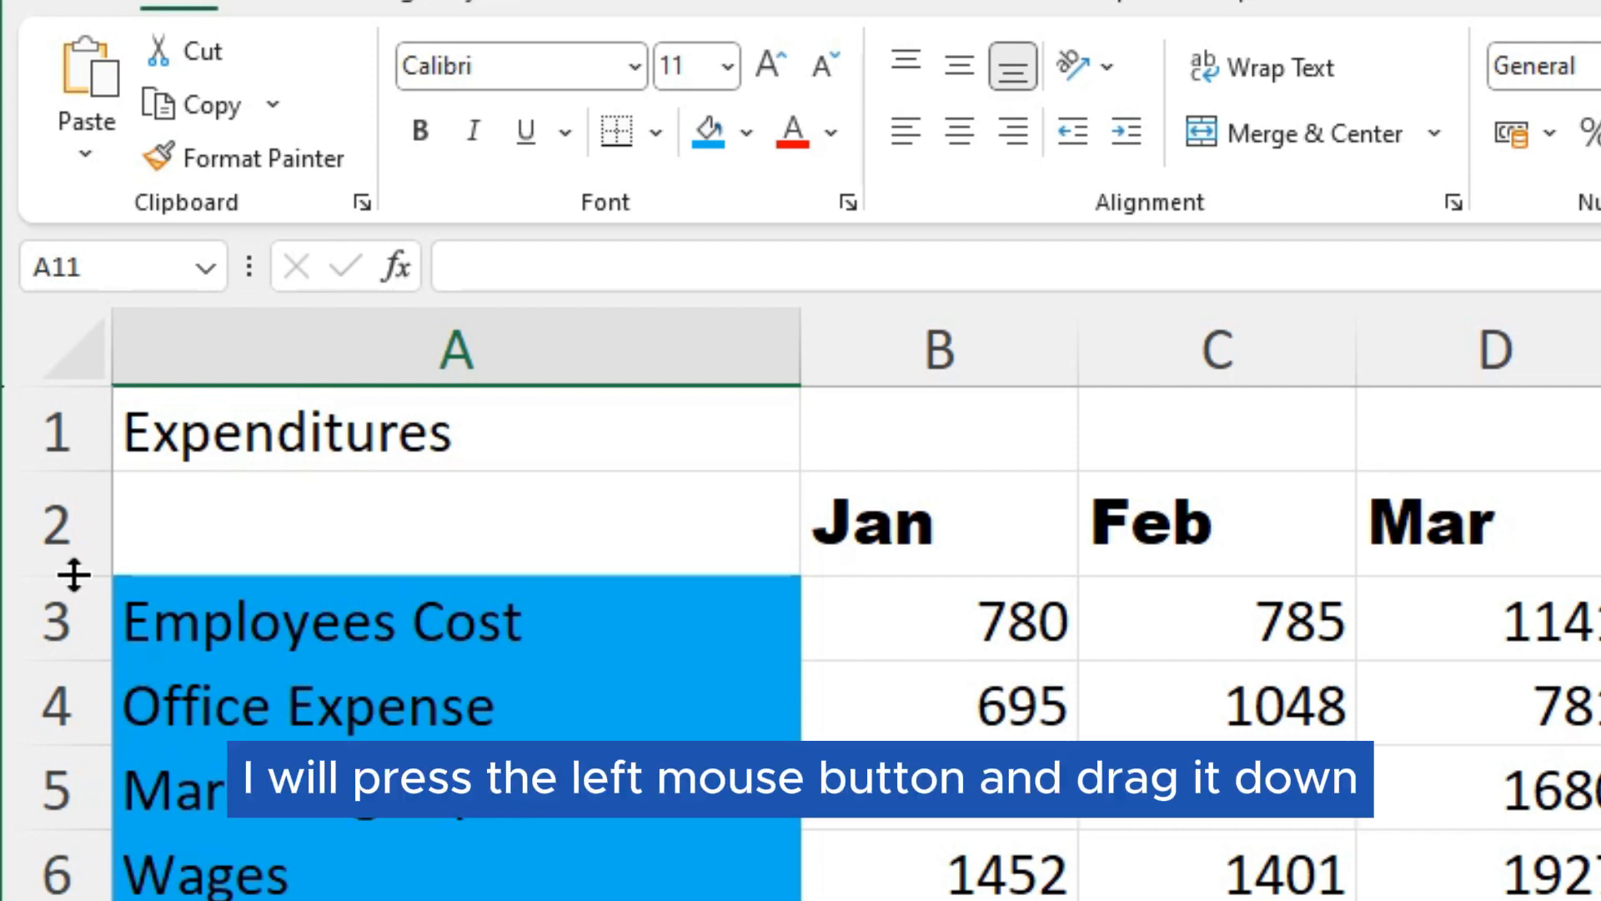
- Make row 2 about twice as tall and widen column B to roughly one and three-quarter times its width
drag(74, 575, 58, 688)
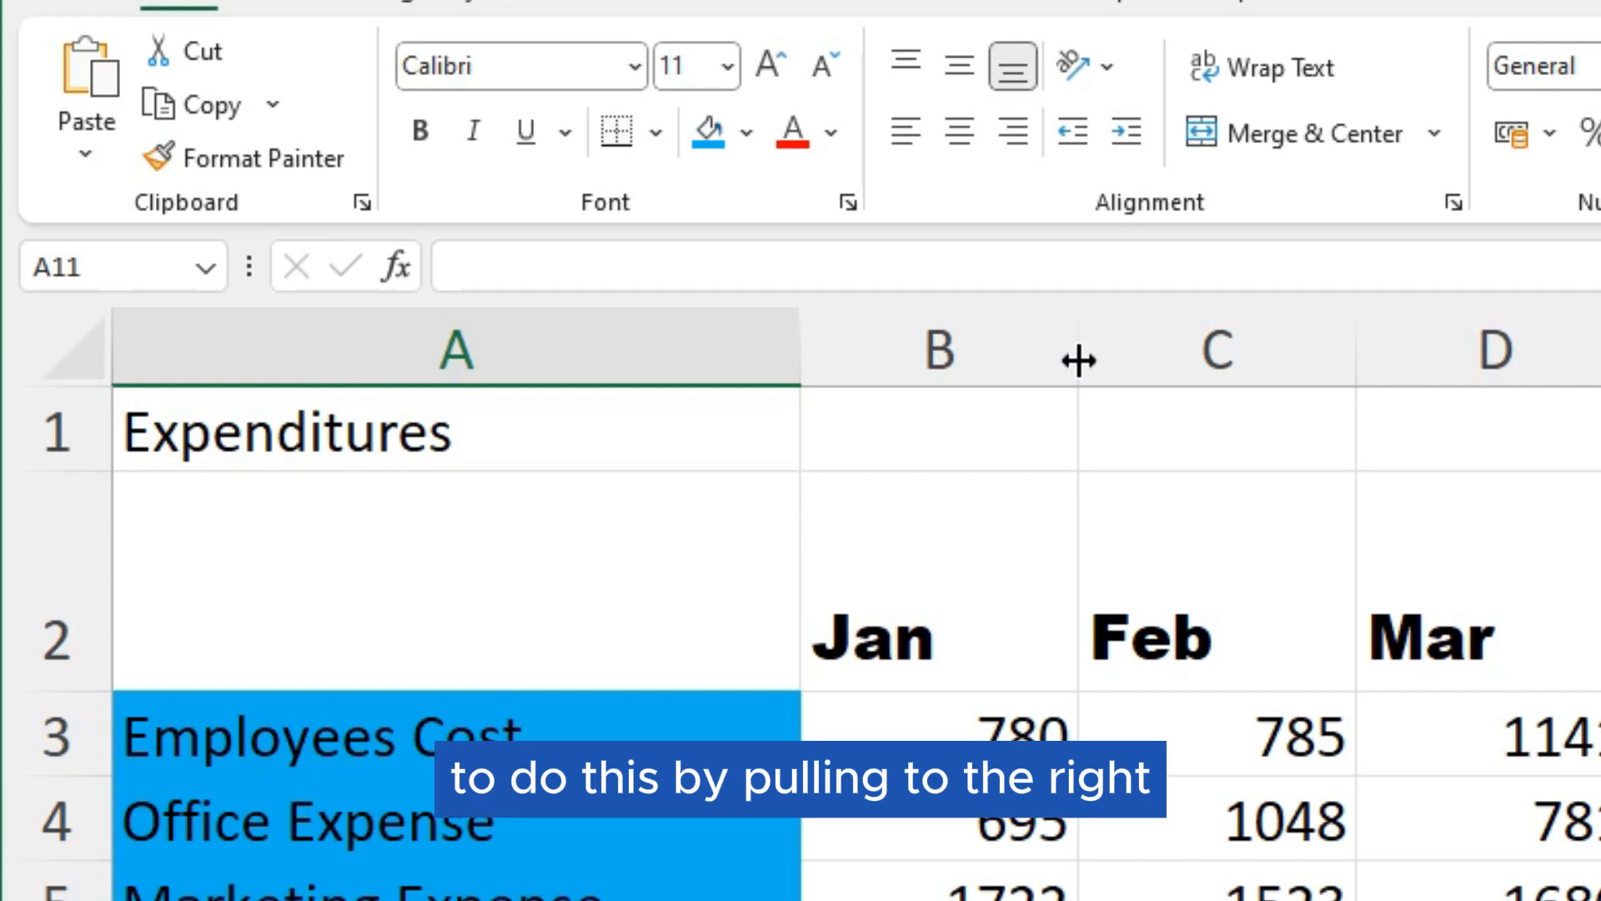
drag(1079, 360, 1290, 355)
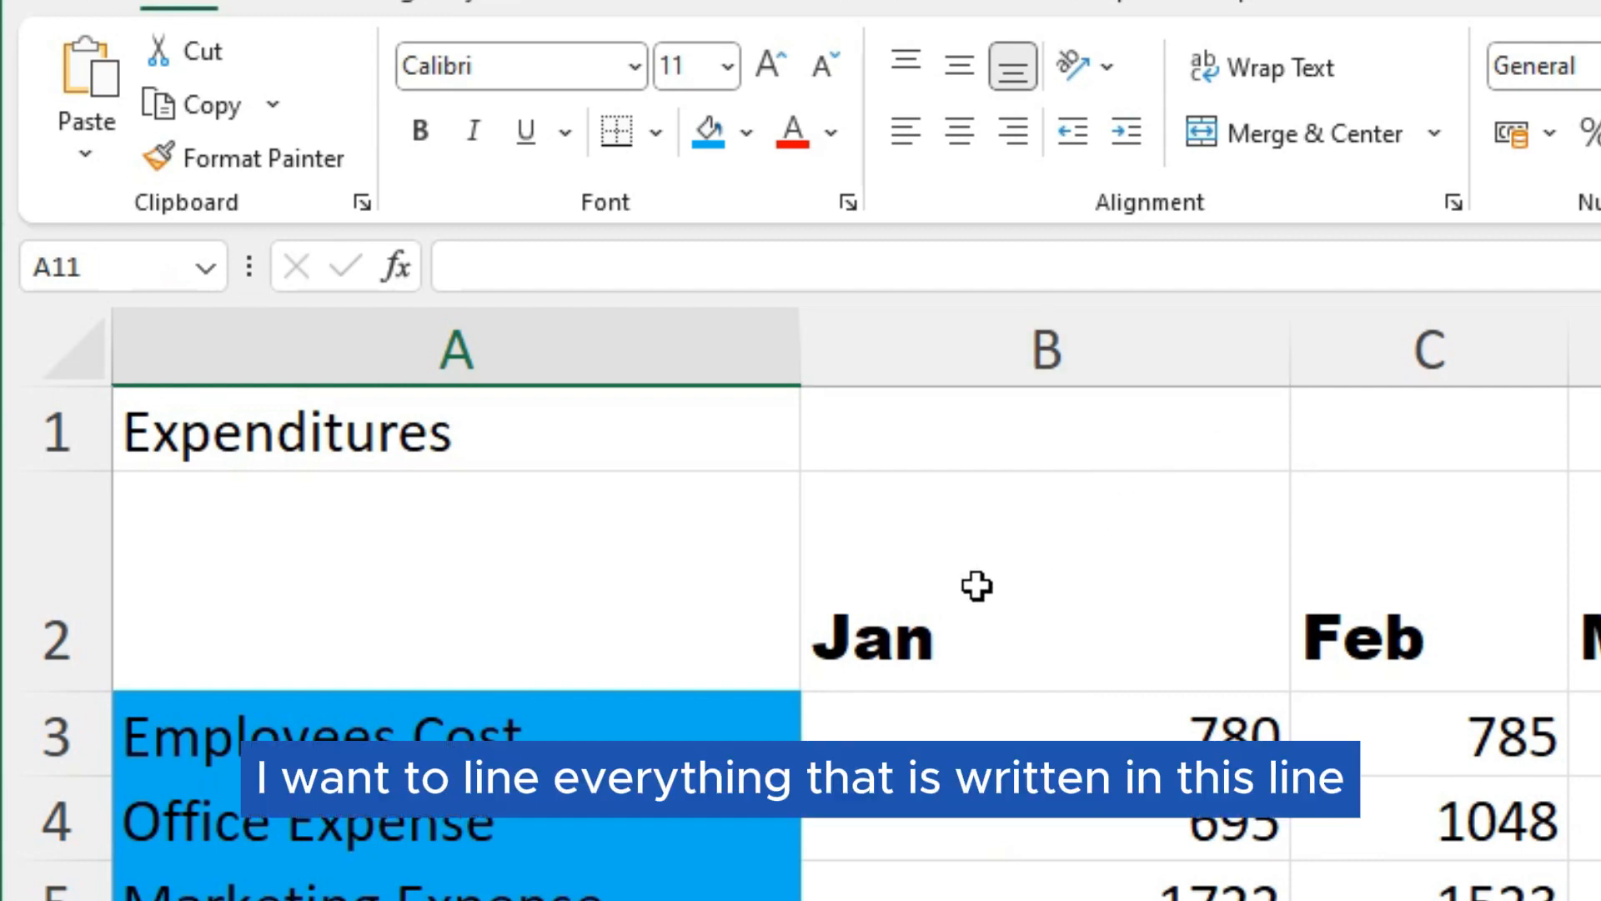
- Try left and right alignment on the whole of row 2 and settle on horizontally centered text
click(66, 561)
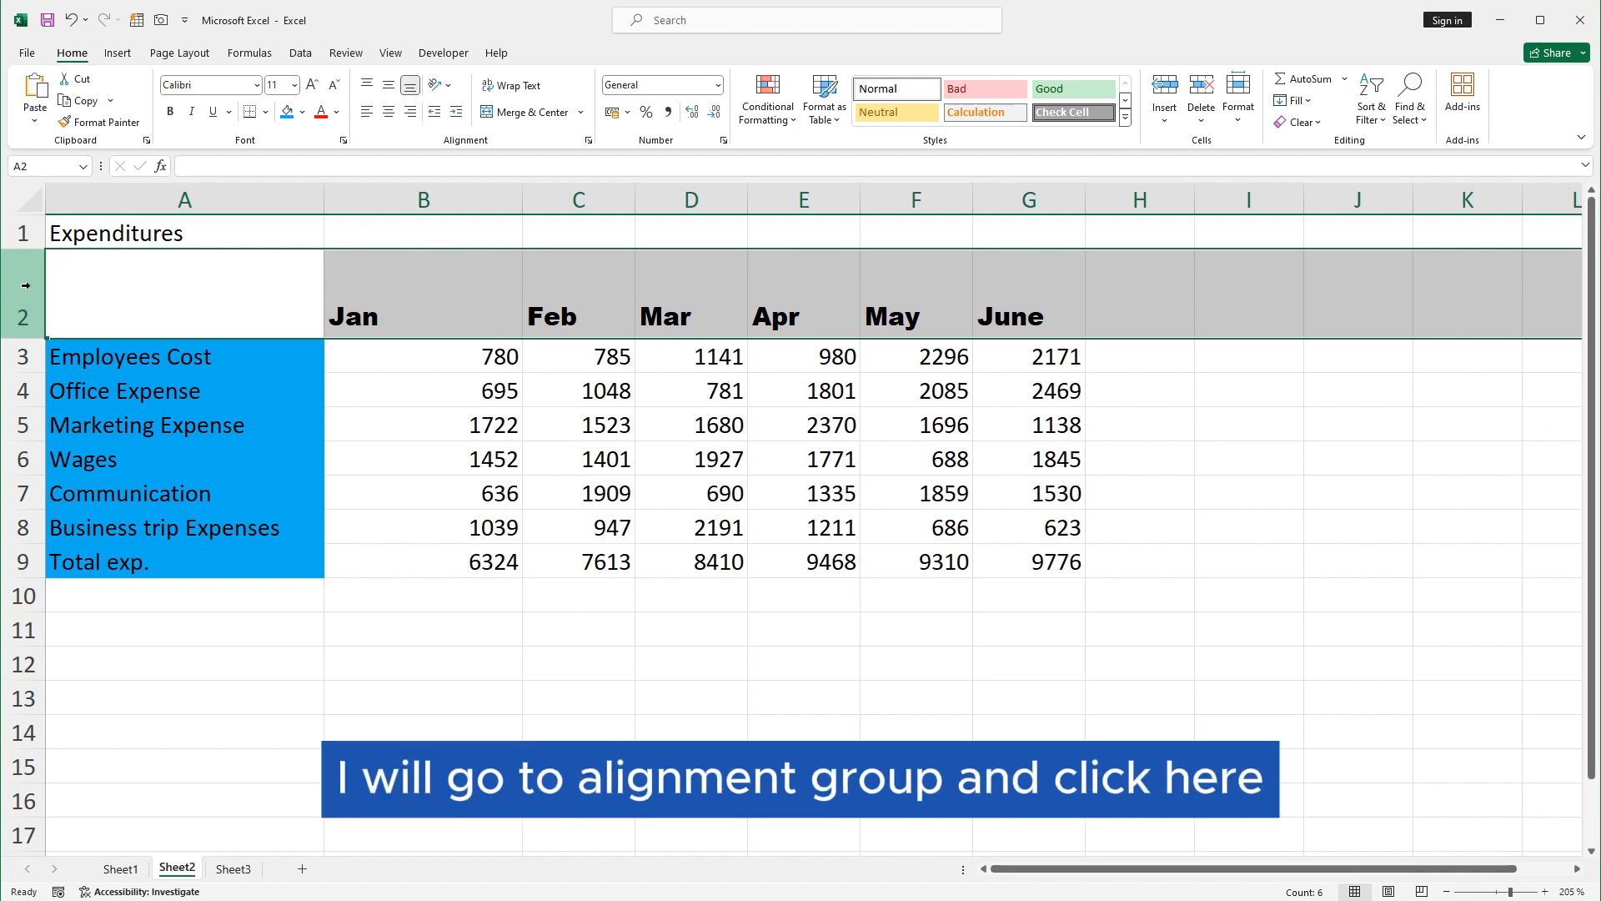
click(388, 112)
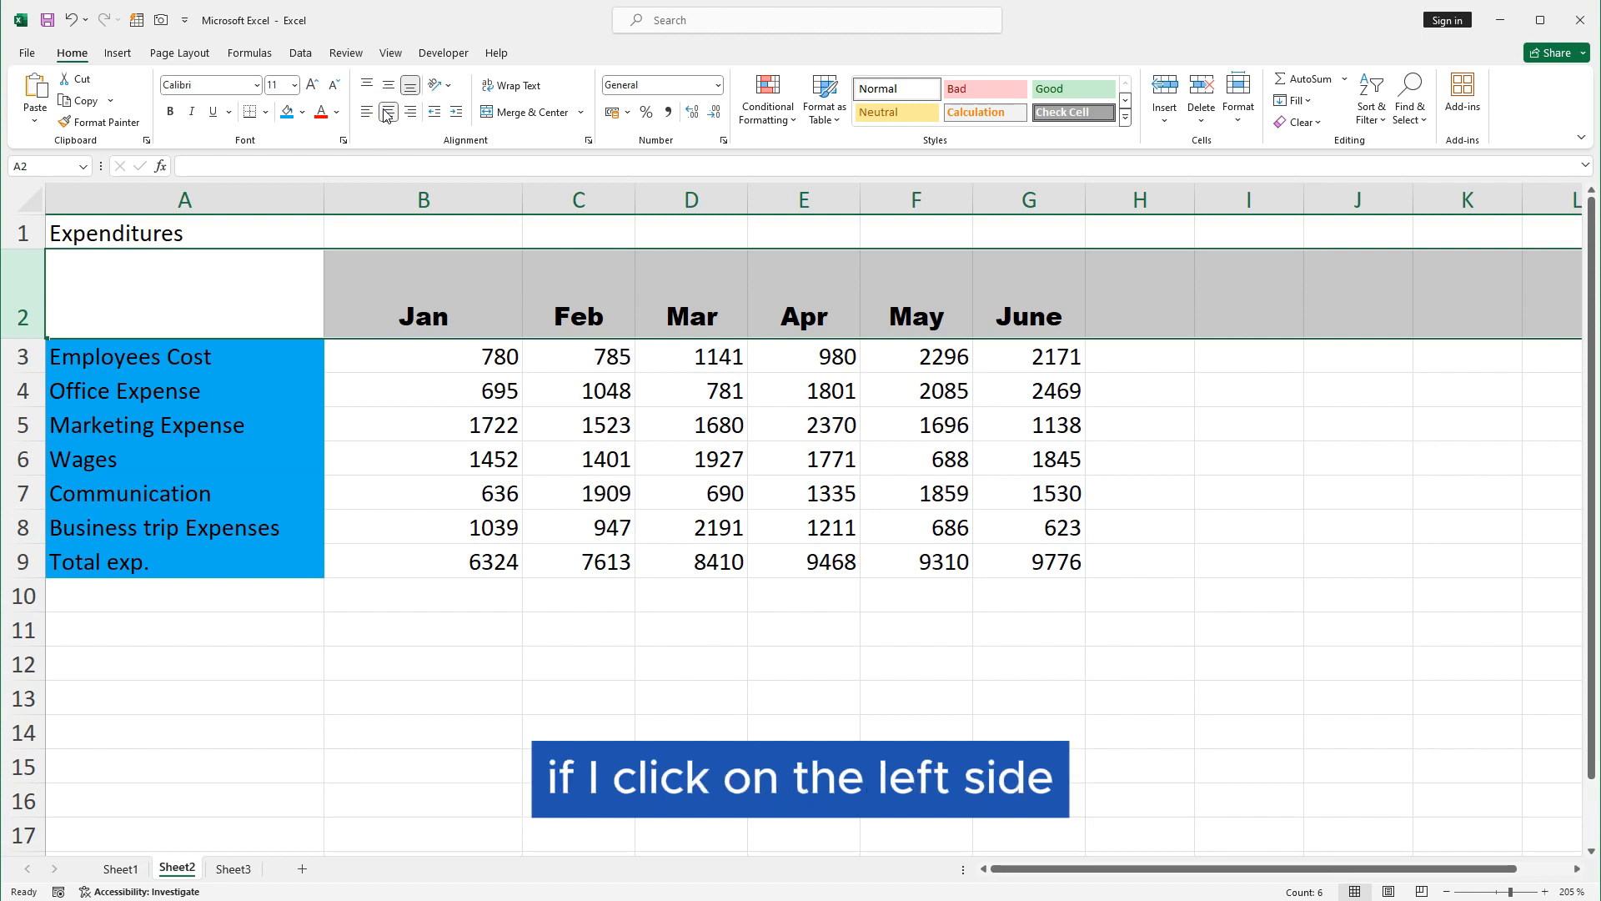
click(366, 112)
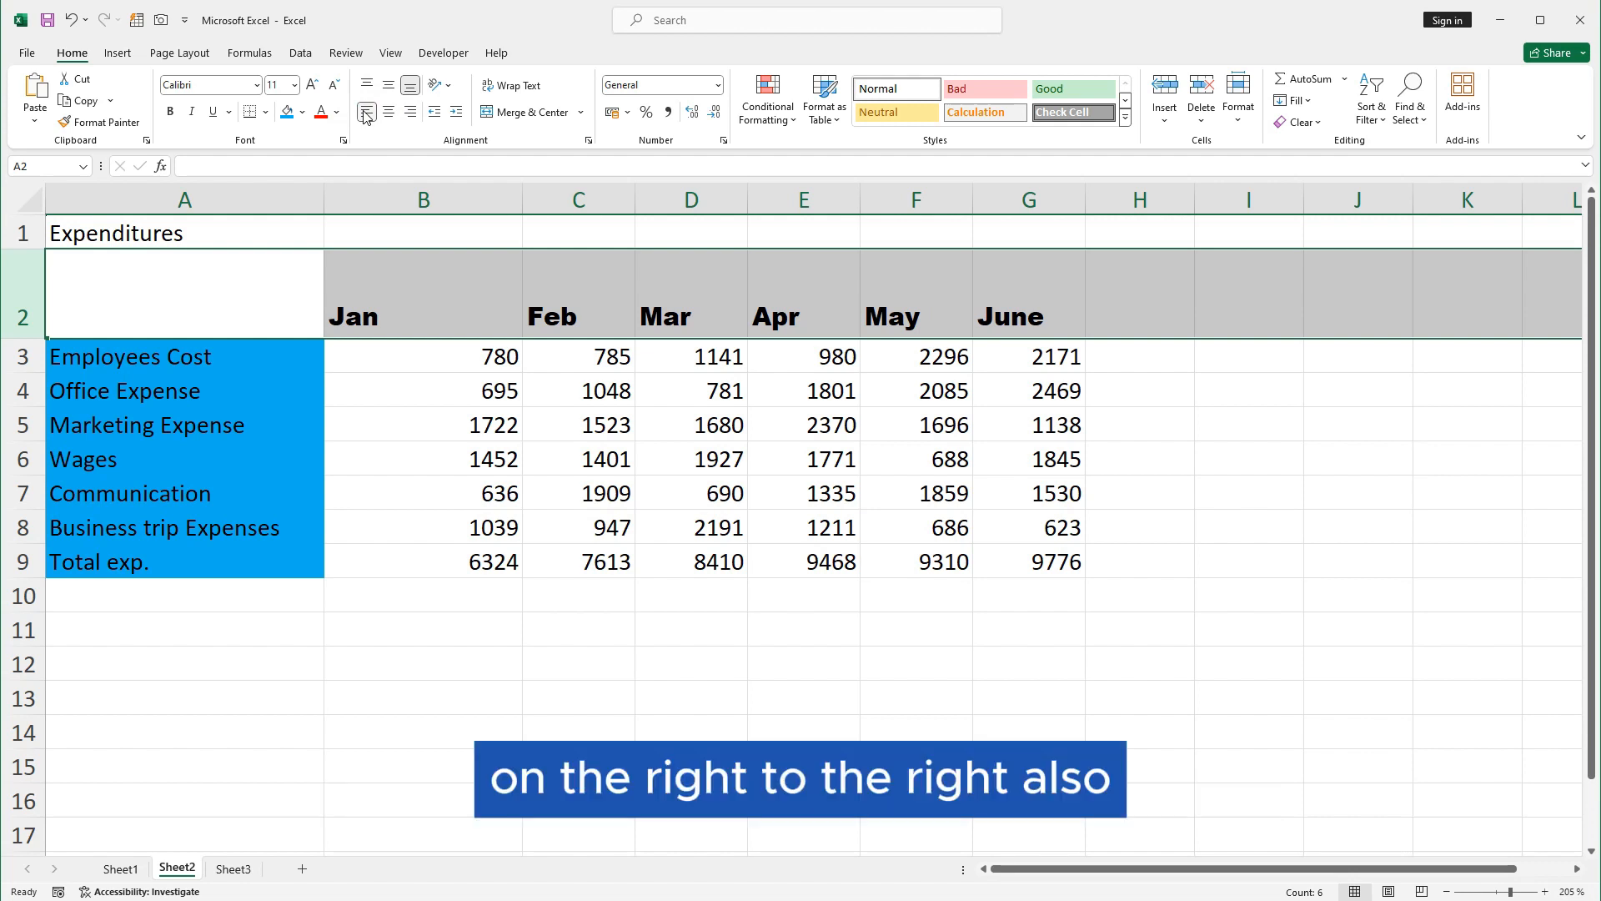
click(412, 114)
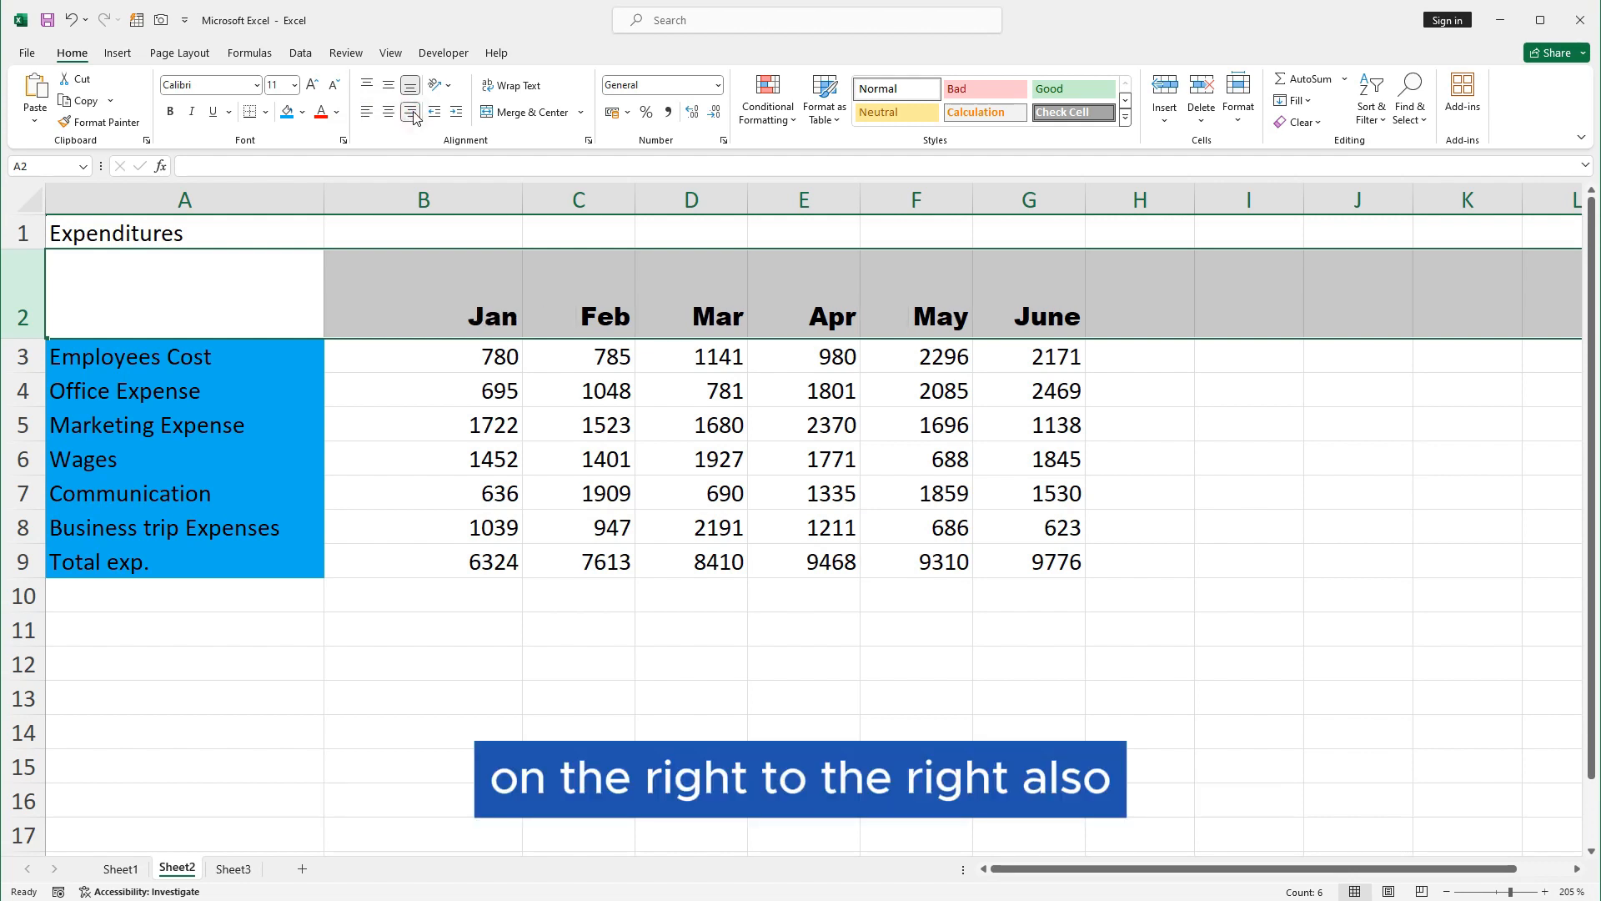
click(387, 109)
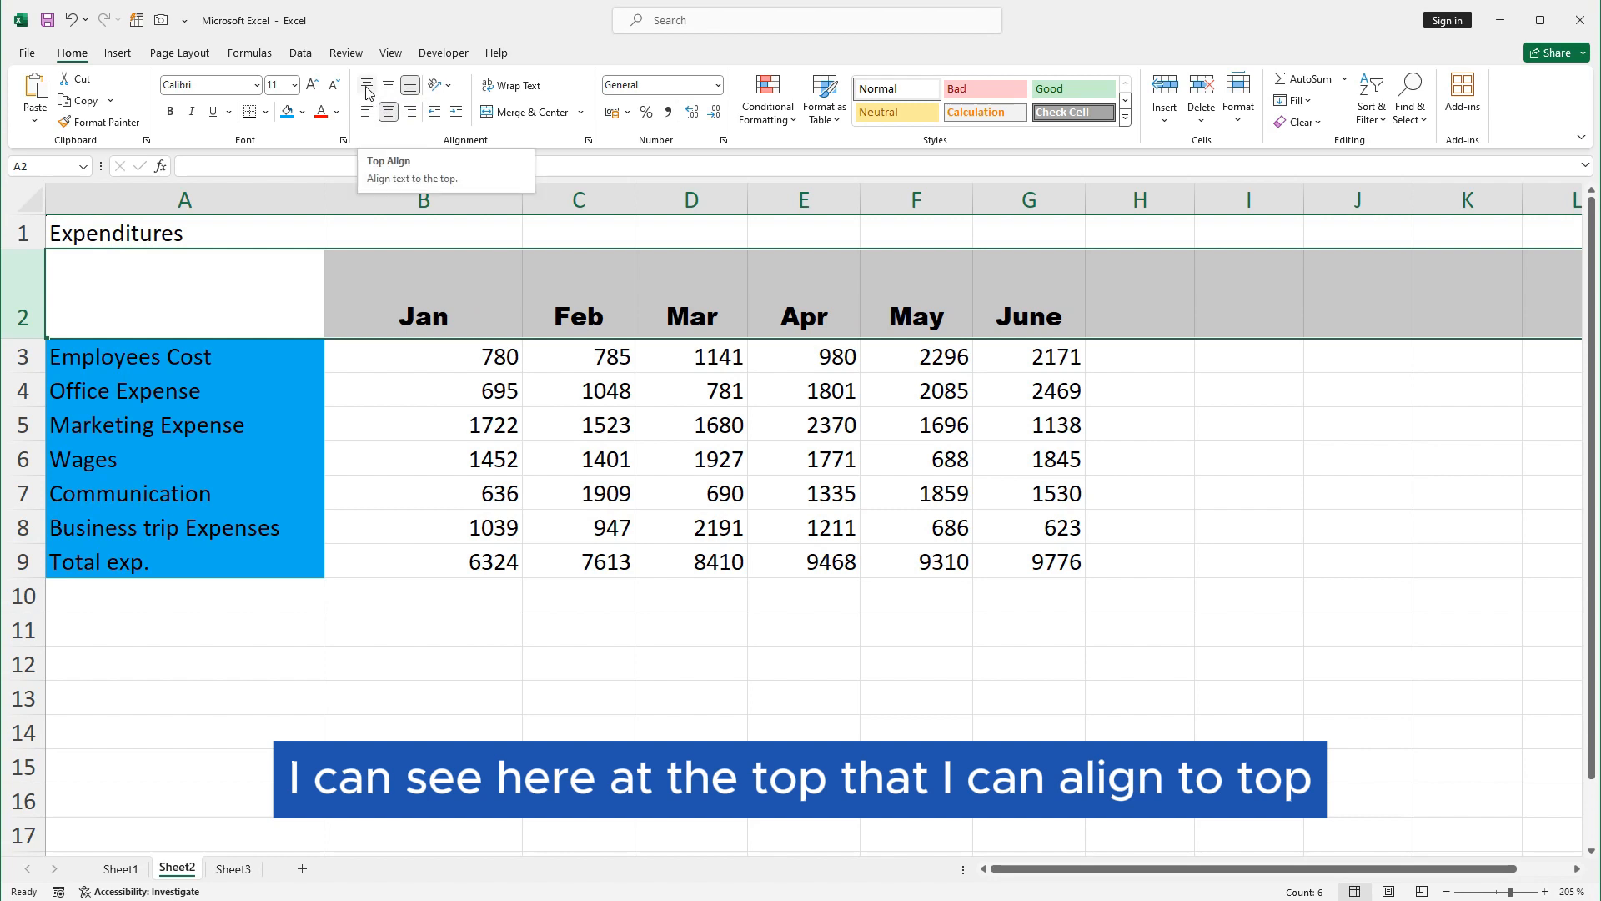
- Try top and bottom alignment on row 2 and settle on vertical middle alignment
click(367, 86)
click(389, 86)
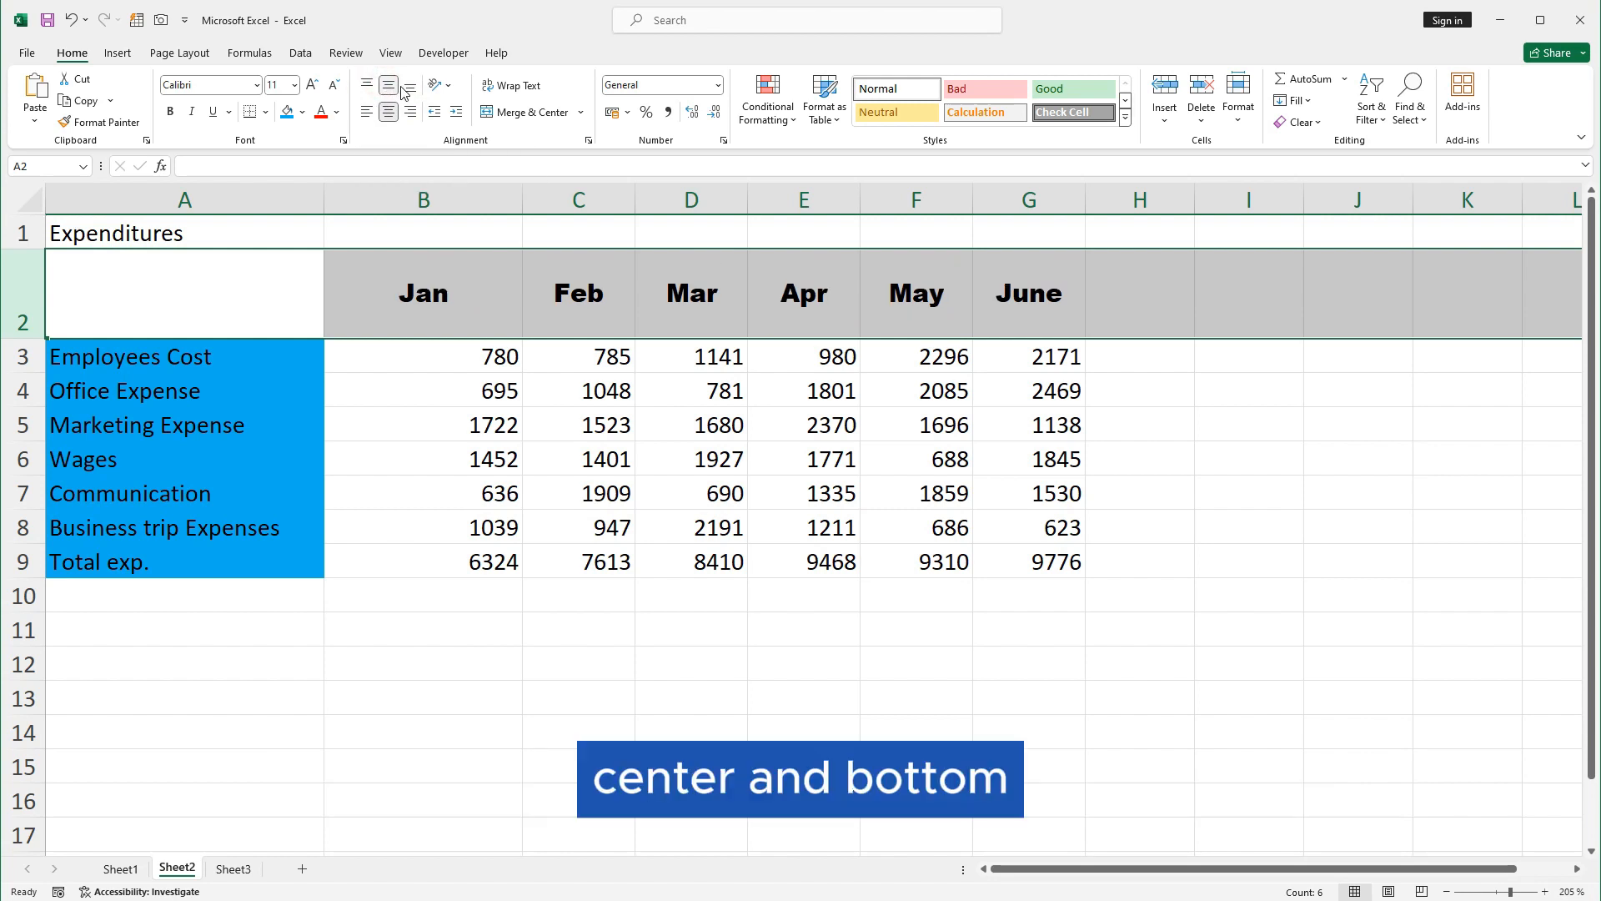
click(407, 86)
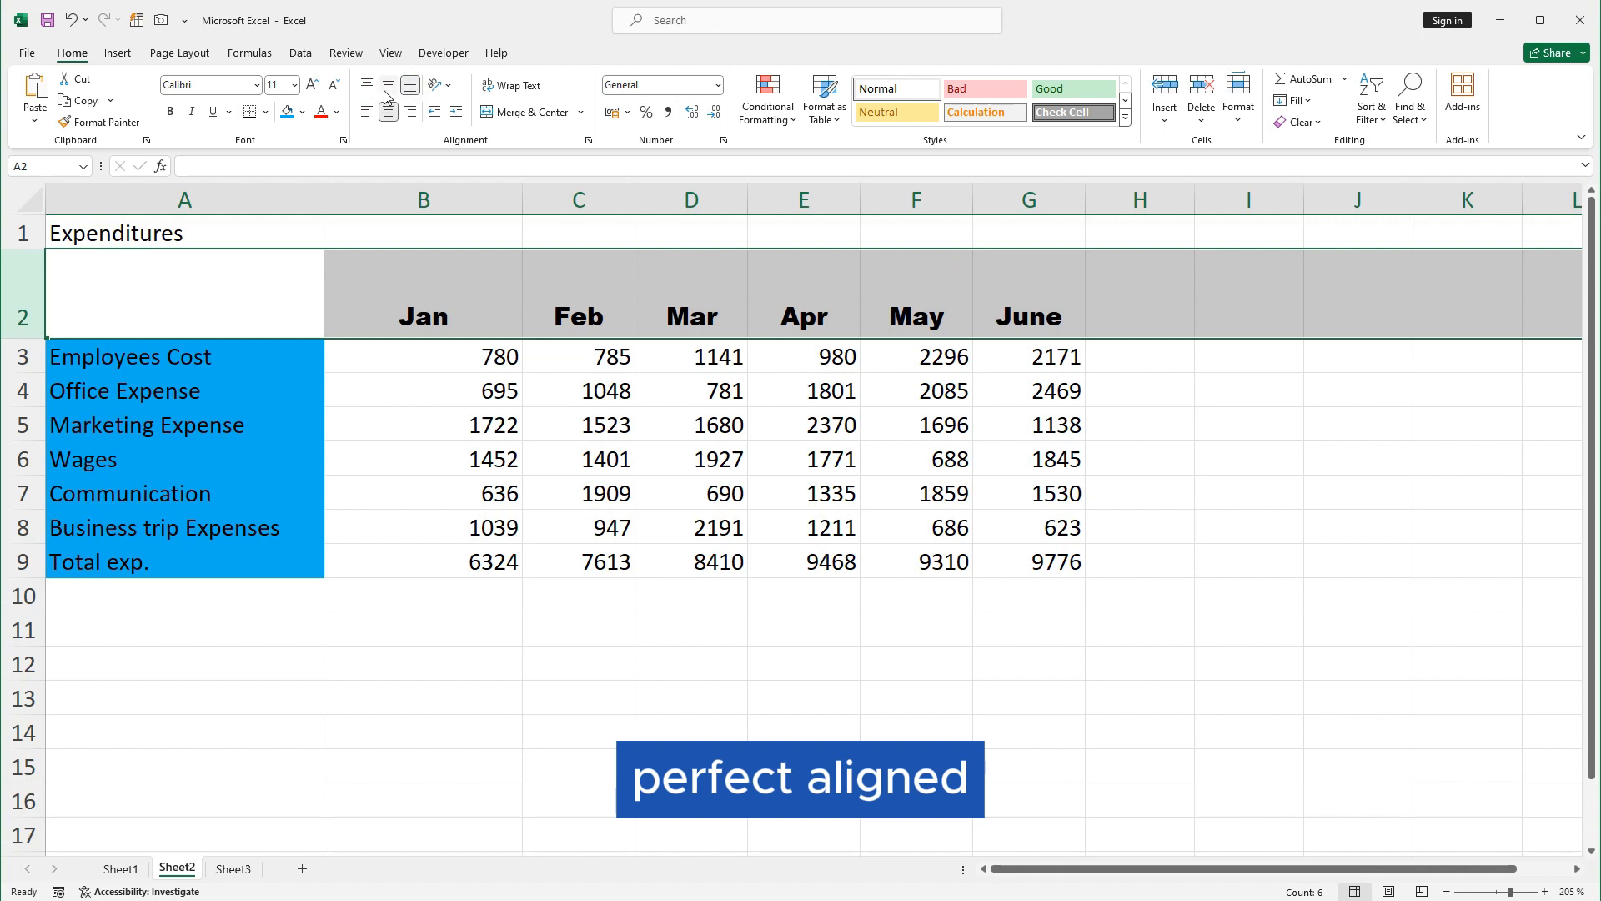
click(388, 88)
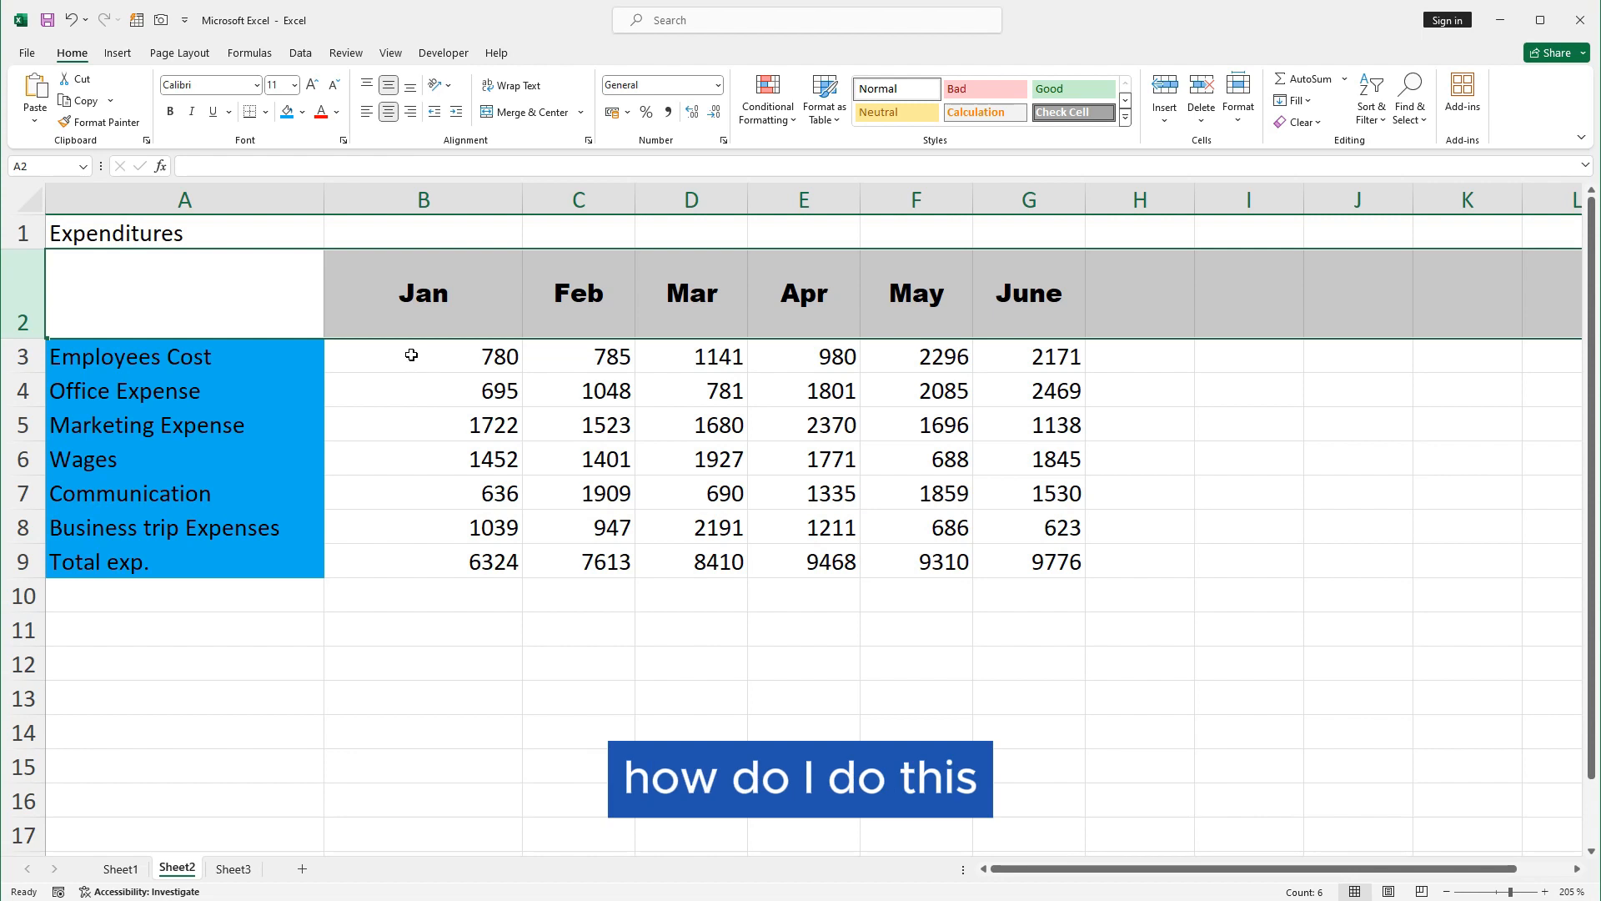
- Rotate the month headings in B2:G2 upward with the Rotate Text Up orientation
click(398, 293)
drag(398, 293, 1034, 272)
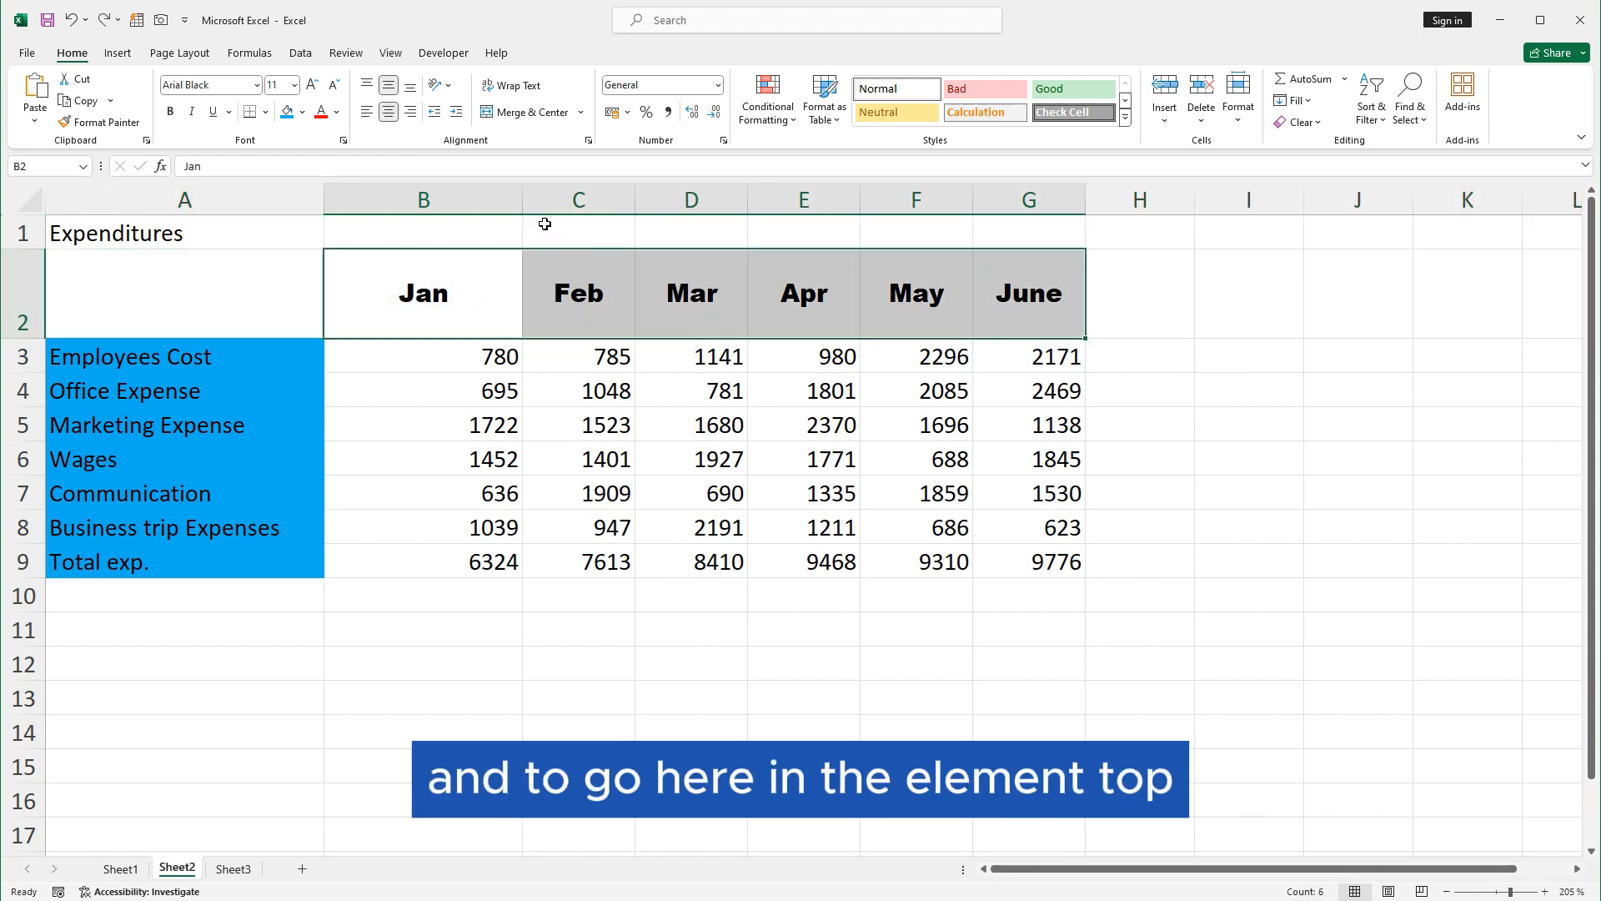
click(448, 86)
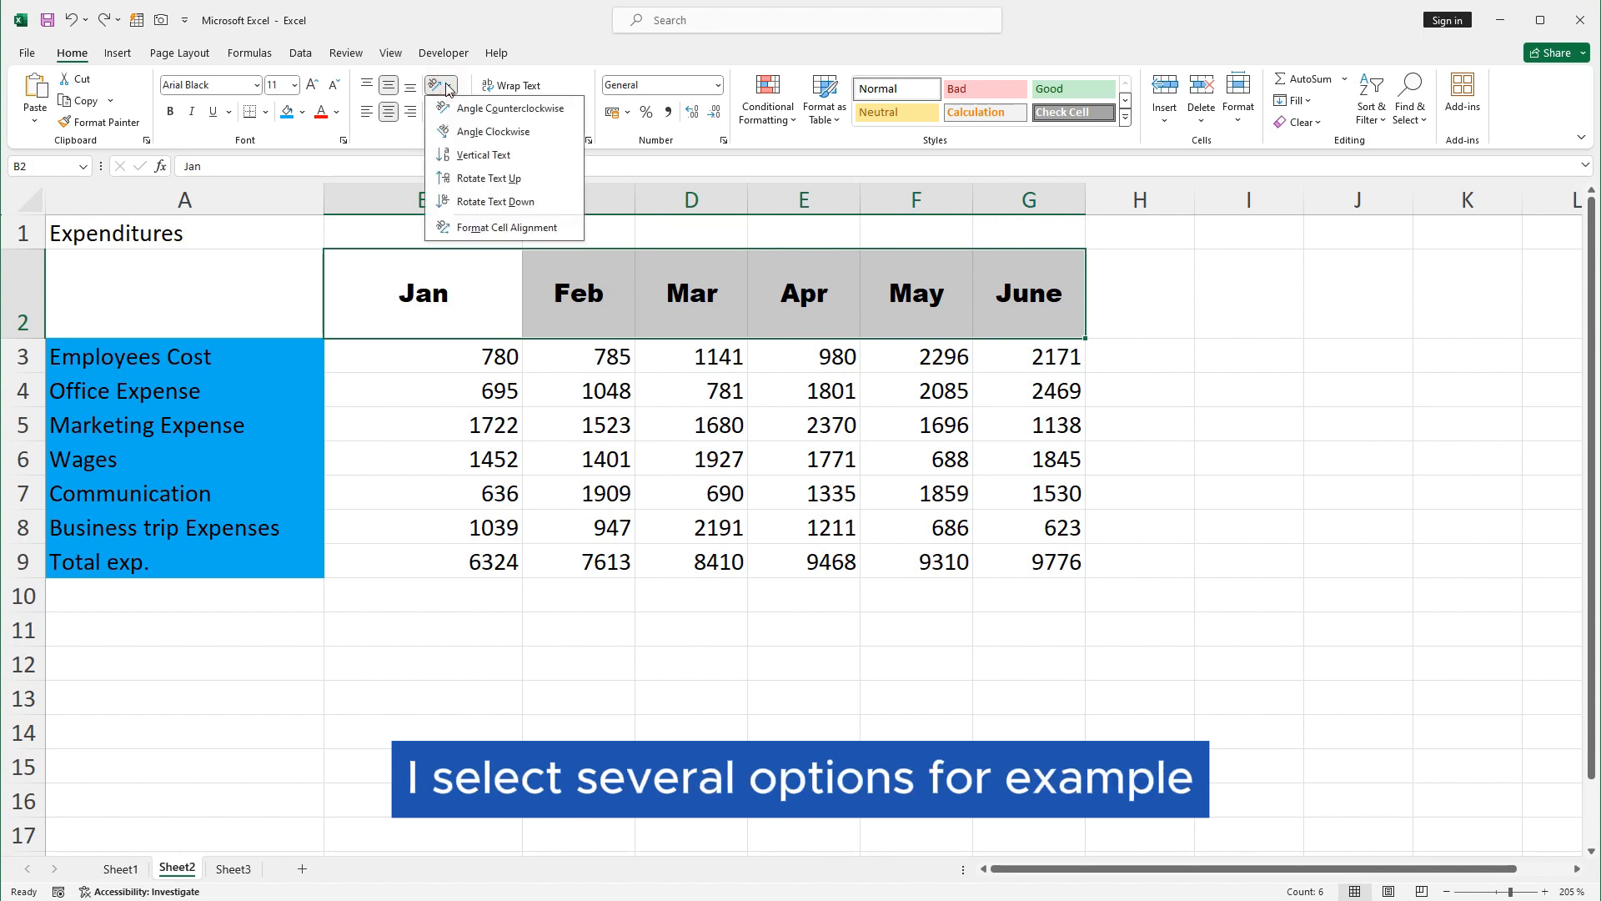
click(451, 179)
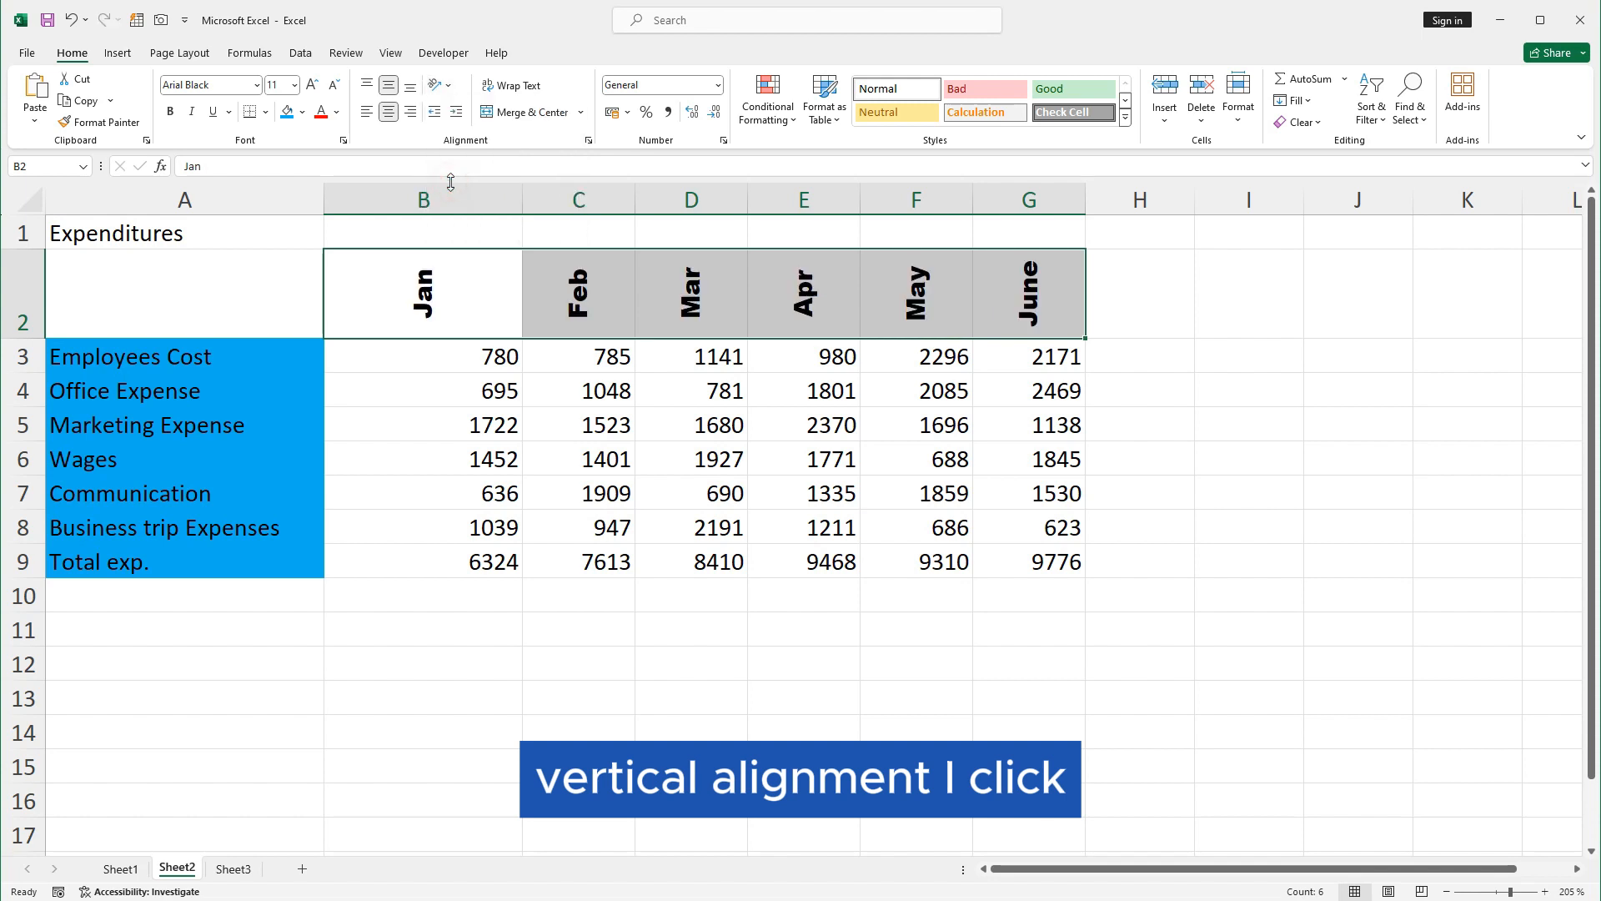
click(471, 388)
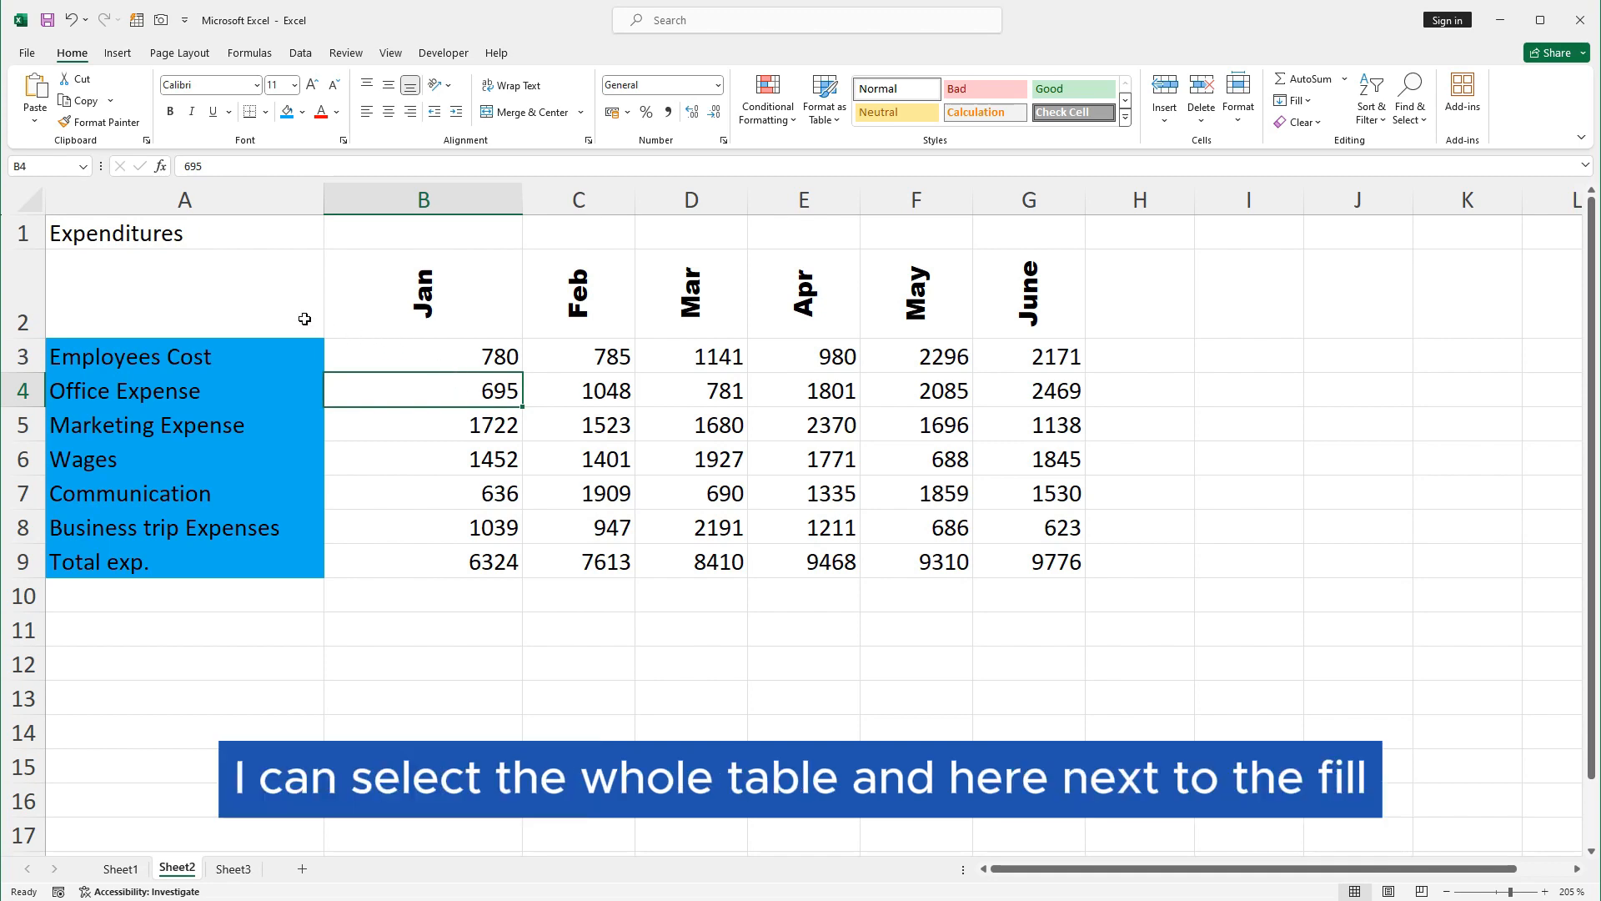
- Apply All Borders to the table range A2:G9 and add Thick Outside Borders around it
drag(235, 297, 1080, 567)
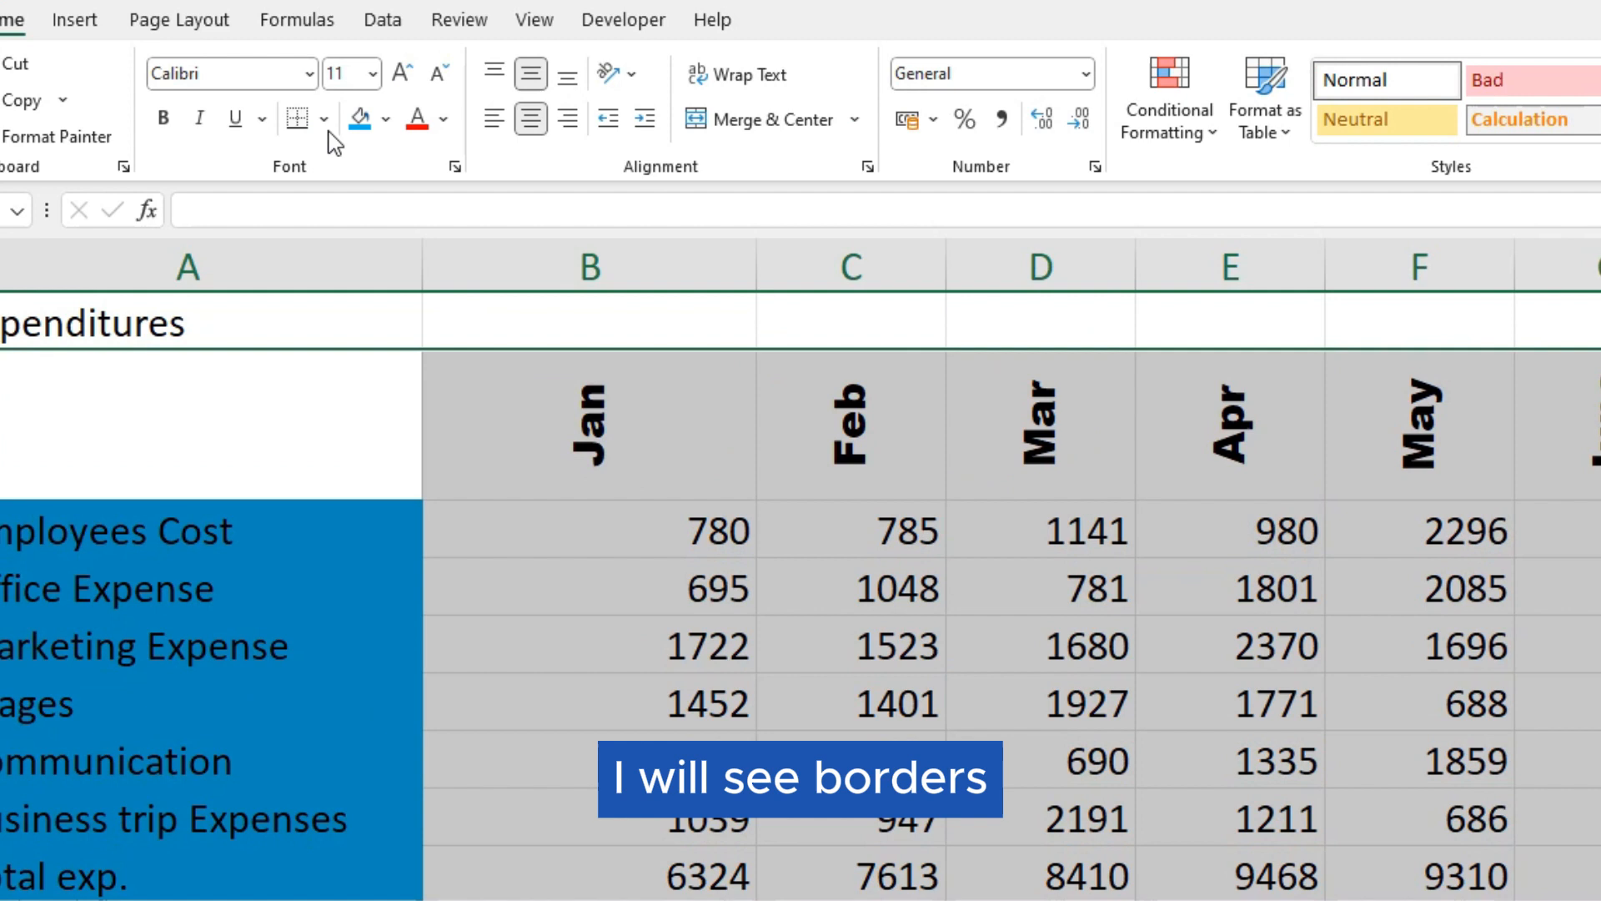
click(265, 112)
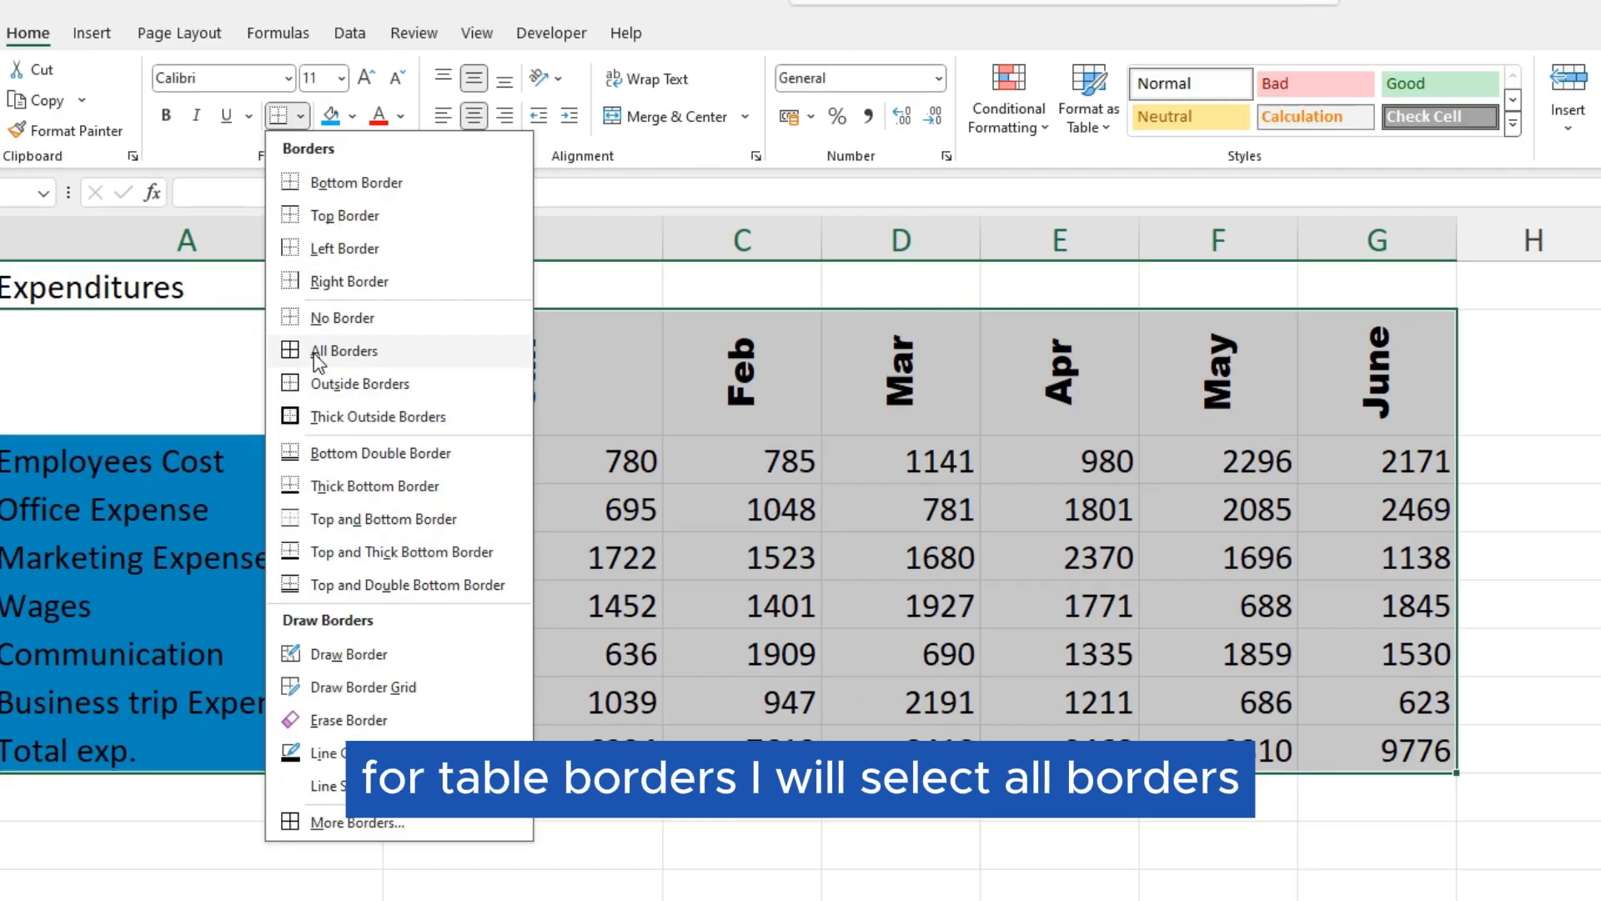
click(359, 401)
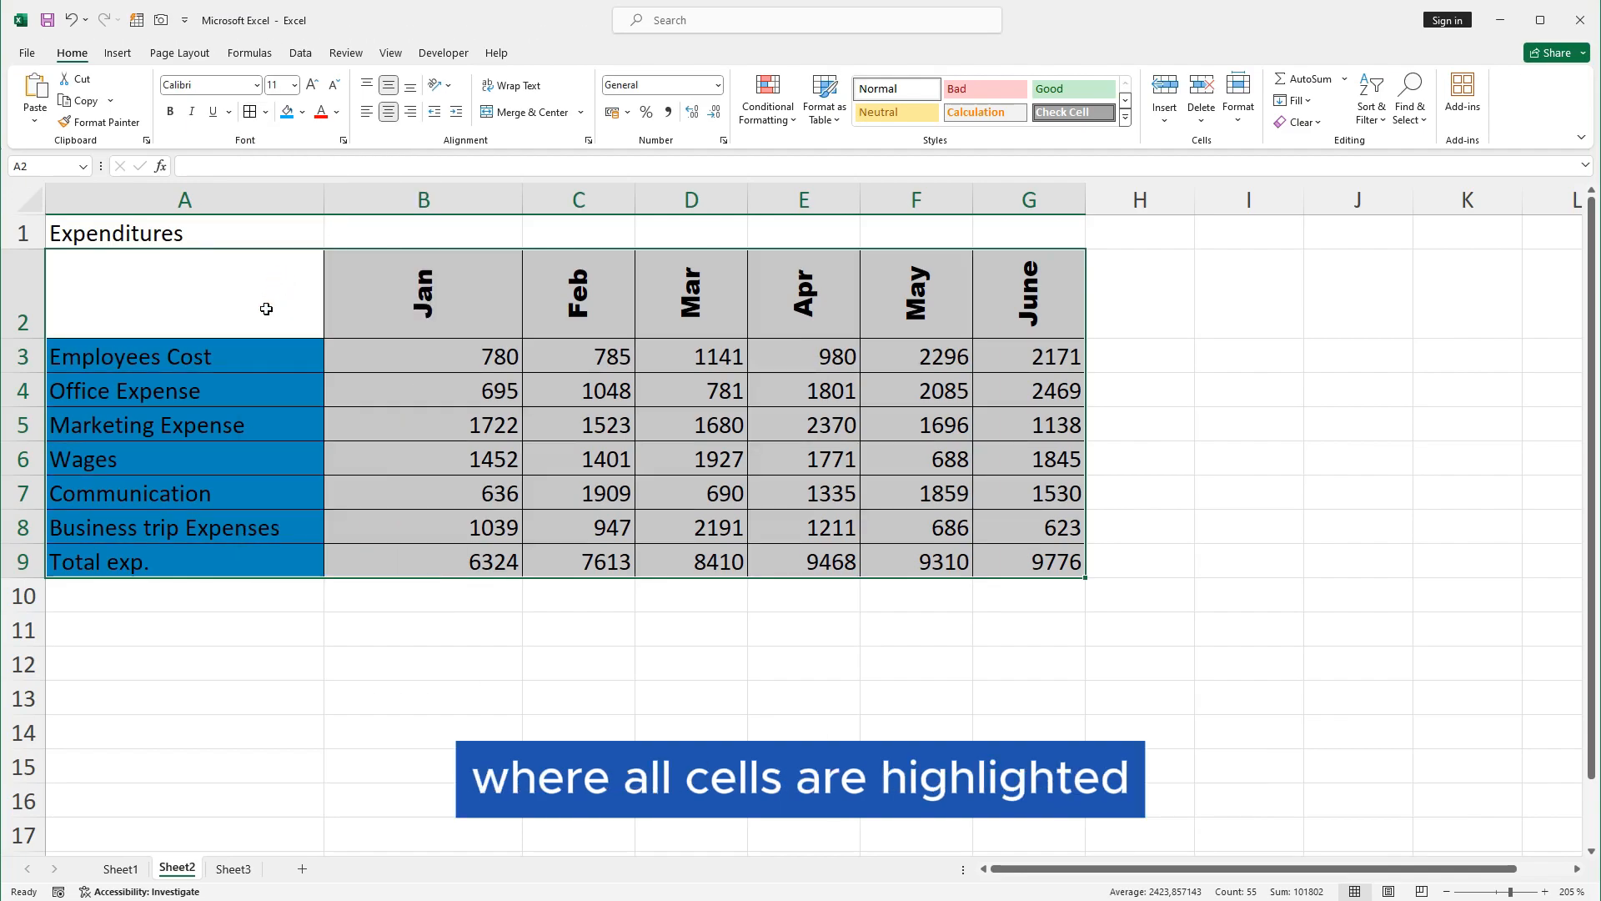
click(266, 112)
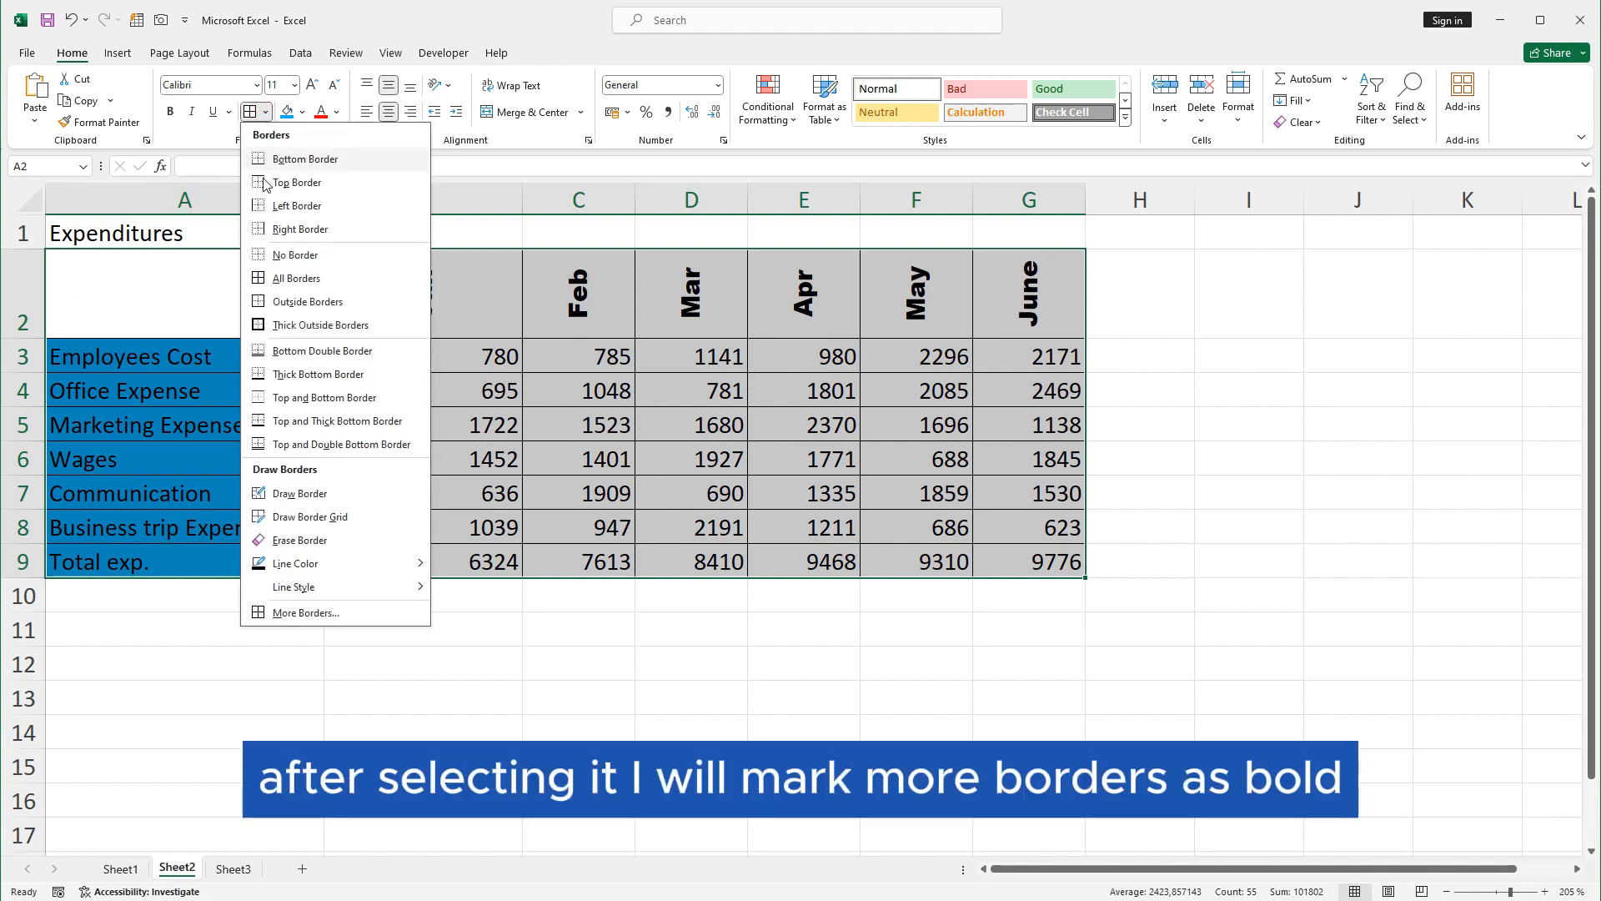
click(278, 325)
click(550, 693)
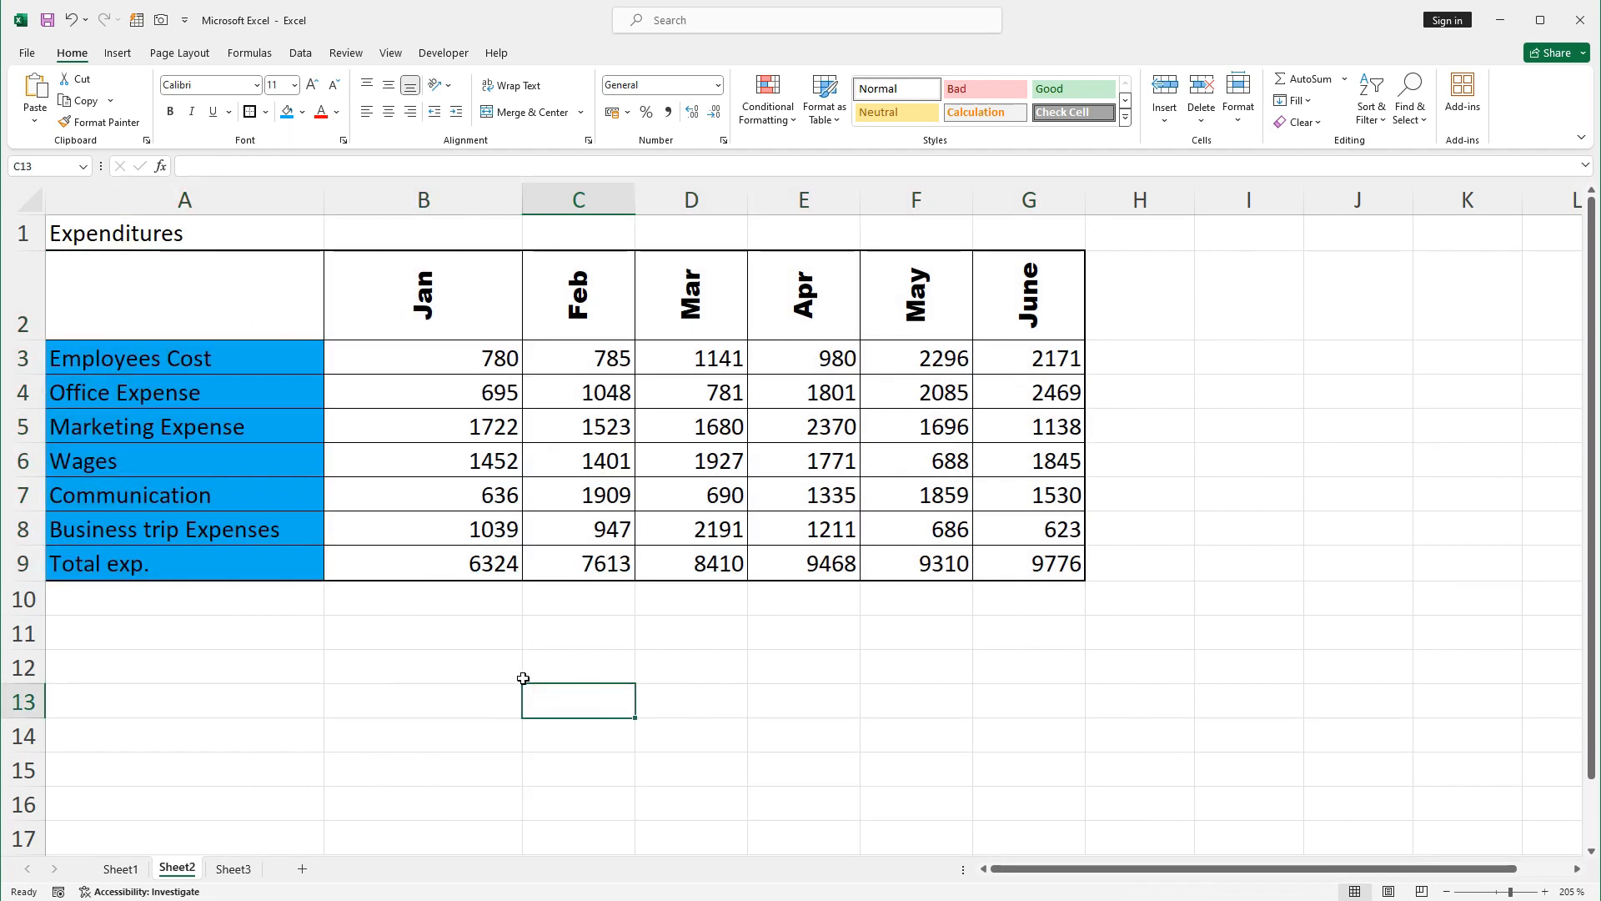